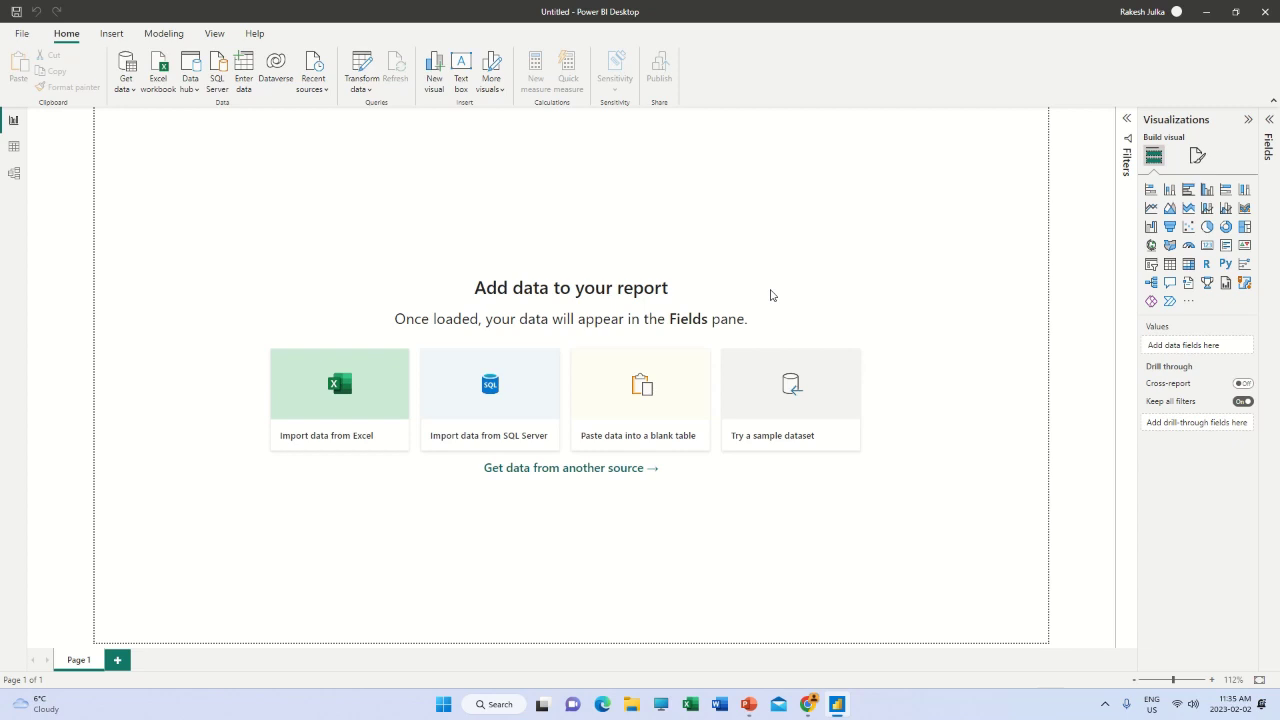
Load the FlightPerformance_2012_12 CSV file from the Chapter3Lab1 folder on the Desktop into the report
click(133, 94)
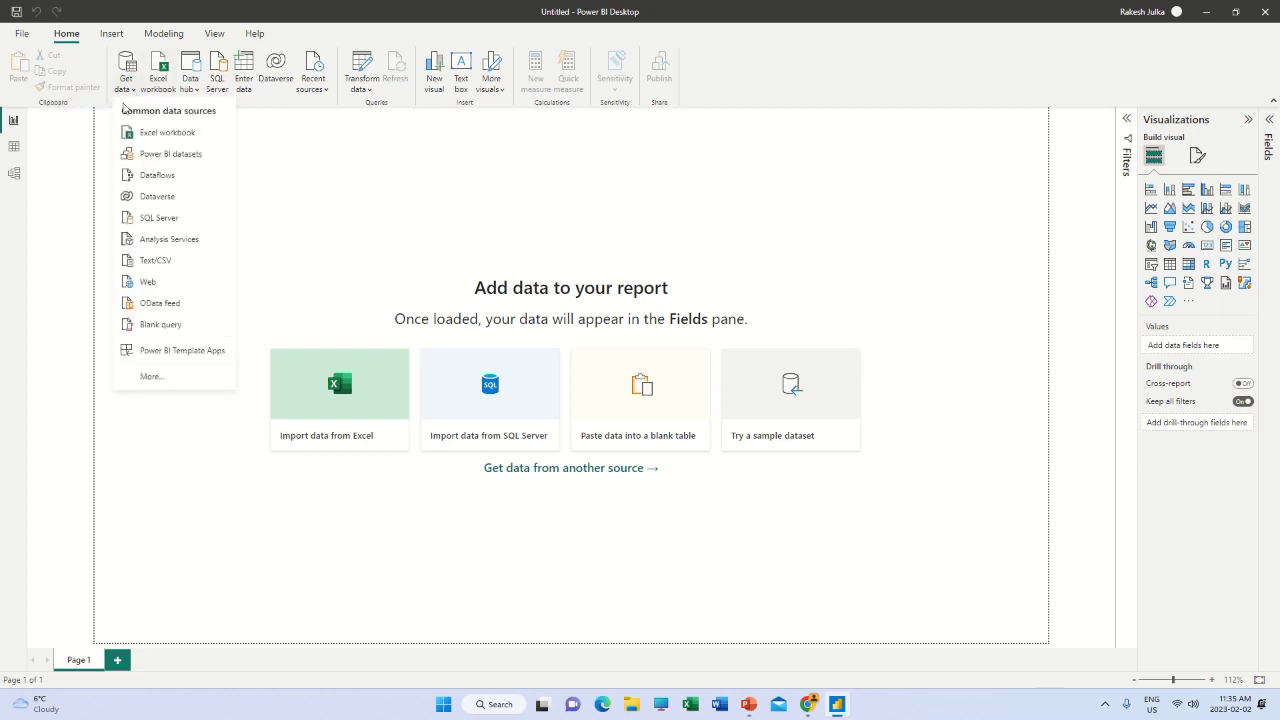
click(168, 264)
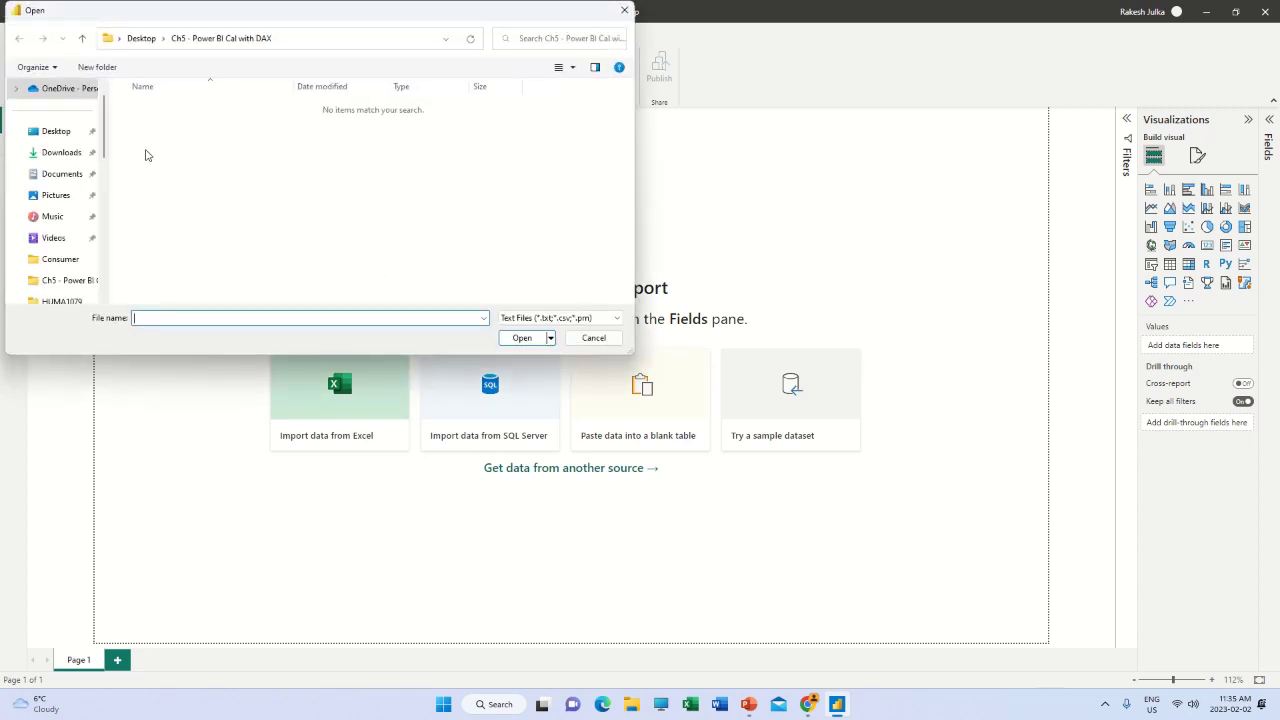
click(60, 133)
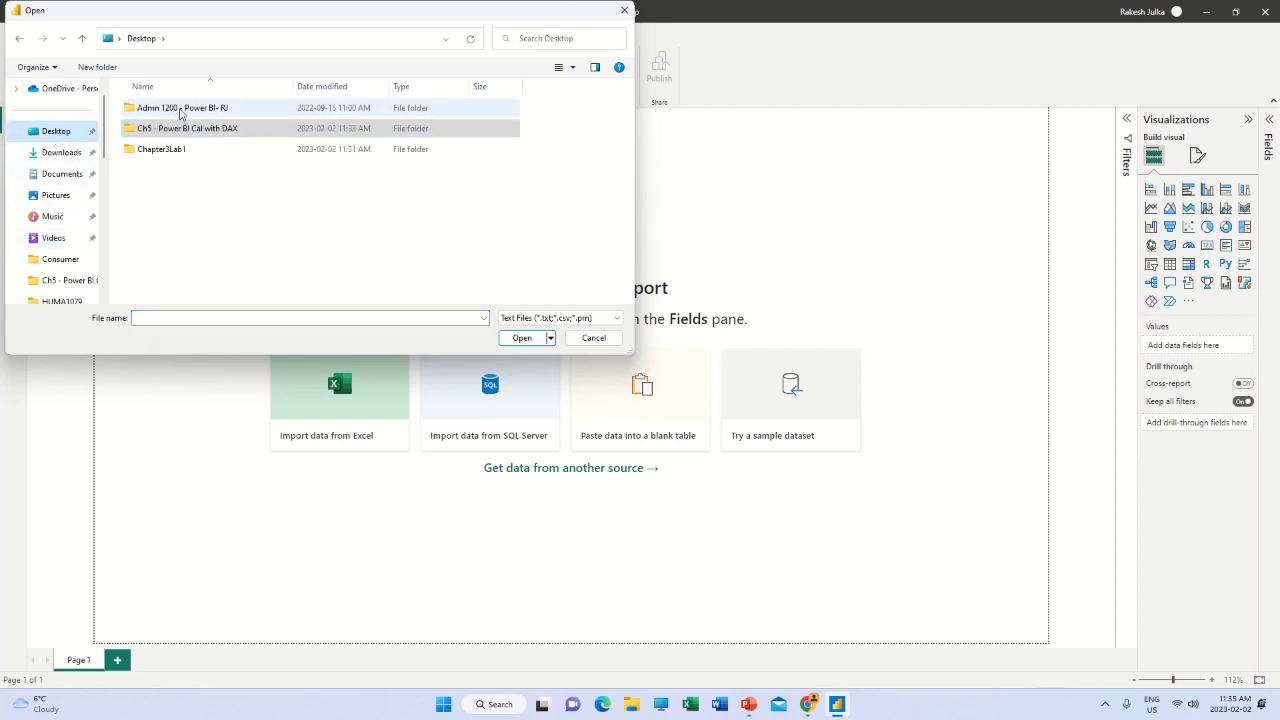
double_click(165, 150)
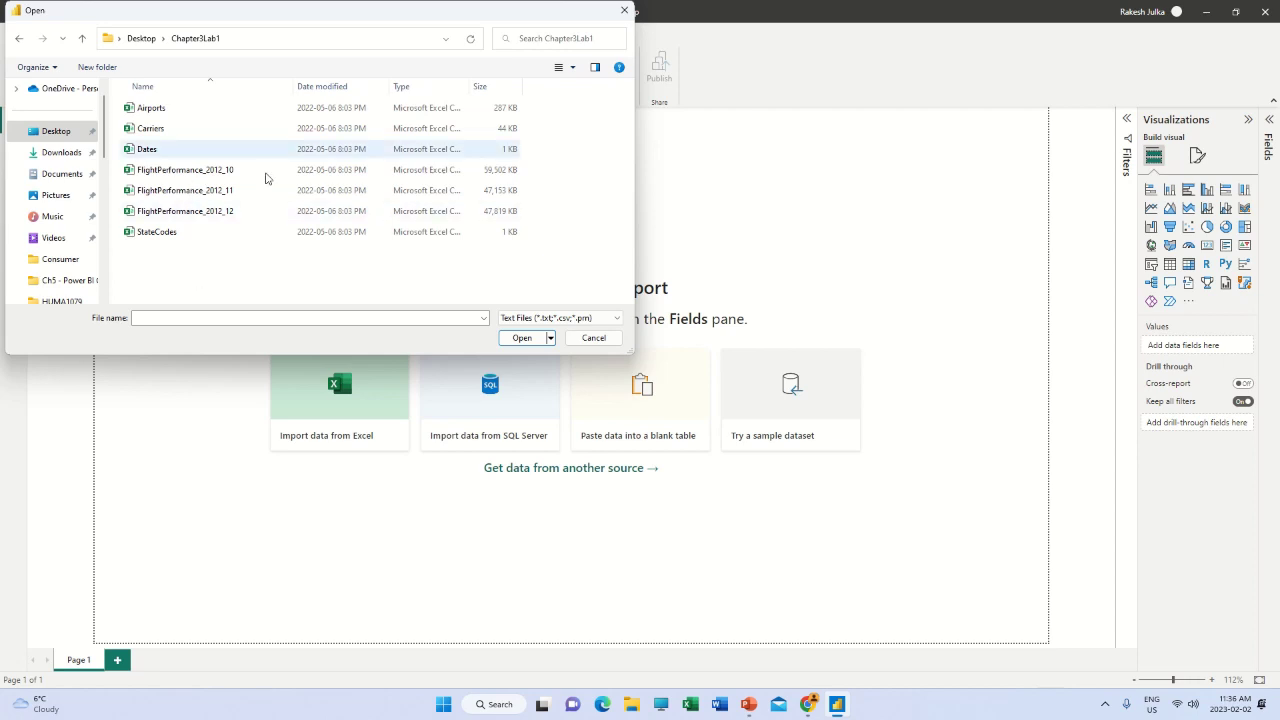
click(185, 213)
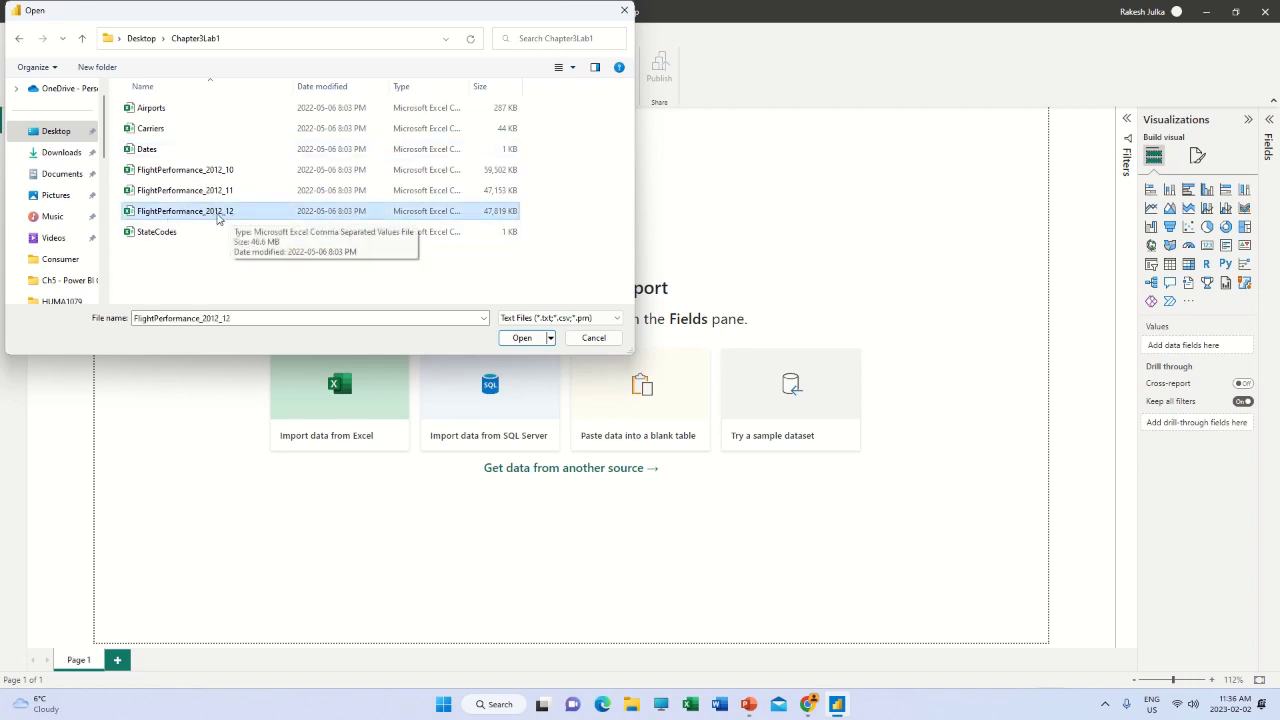
click(520, 339)
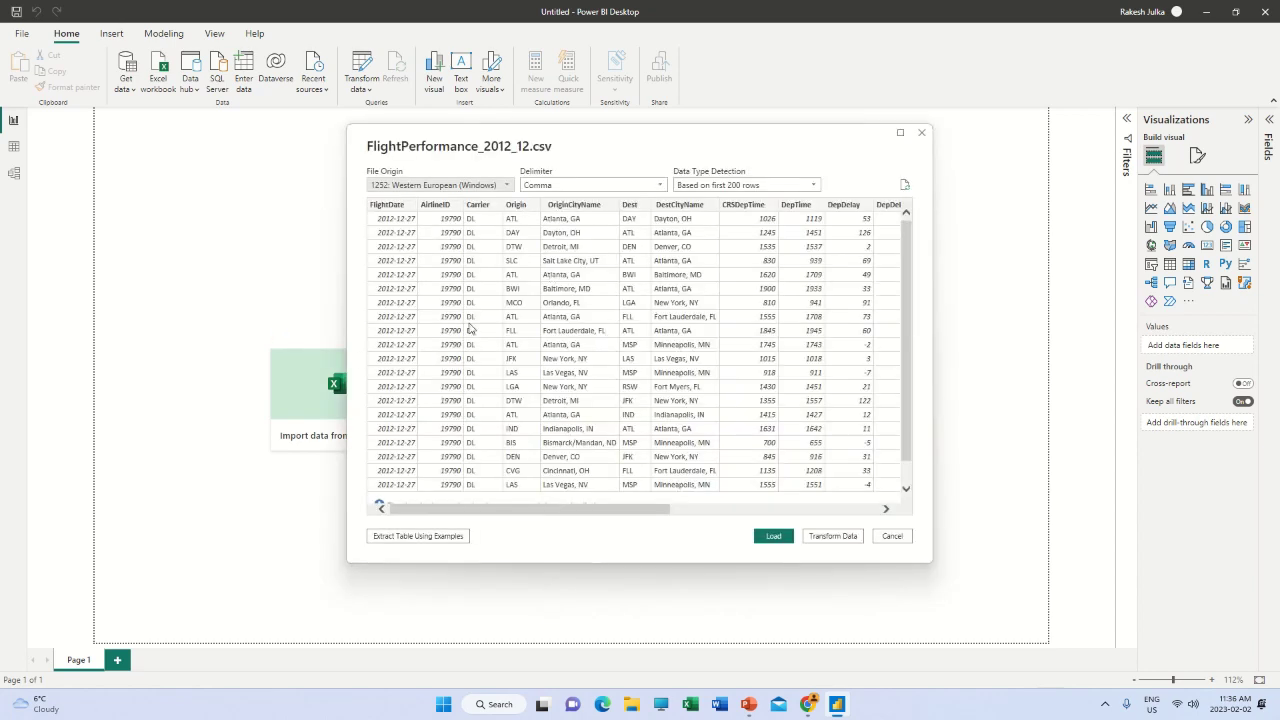
click(768, 537)
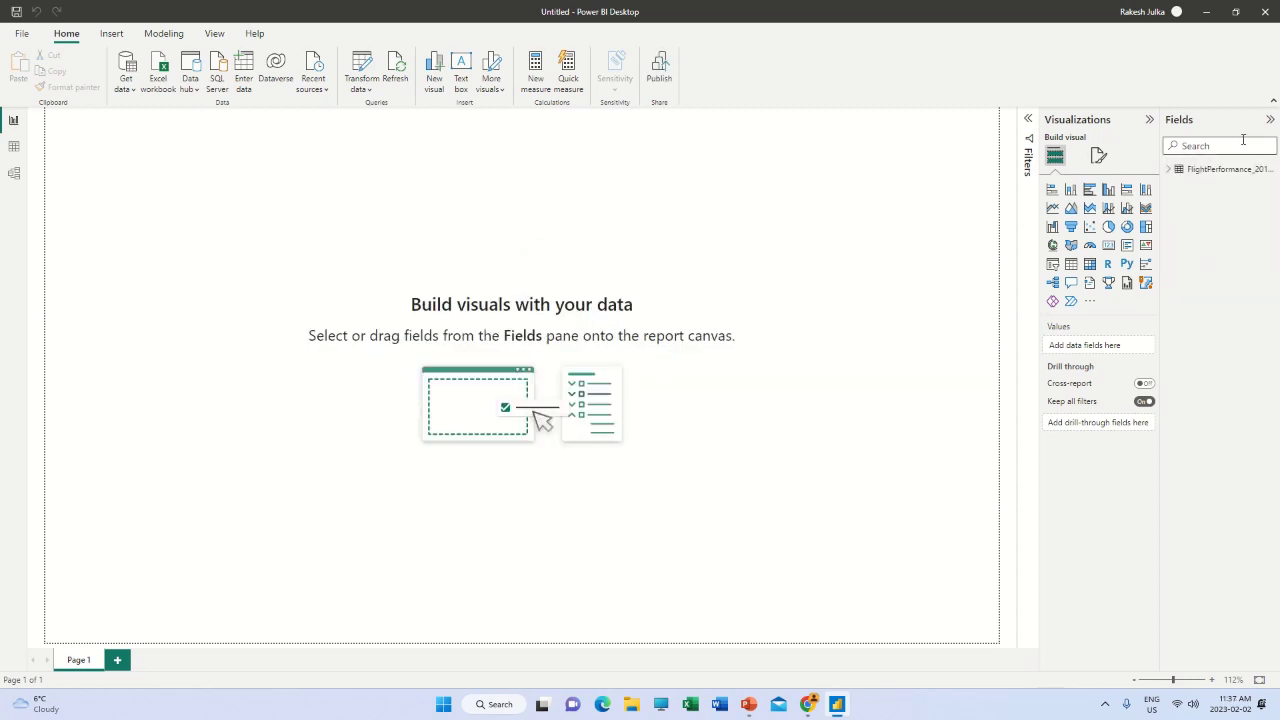
Expand the FlightPerformance_2012_12 table in the report's field list and inspect its Origin and Dest fields
click(1192, 172)
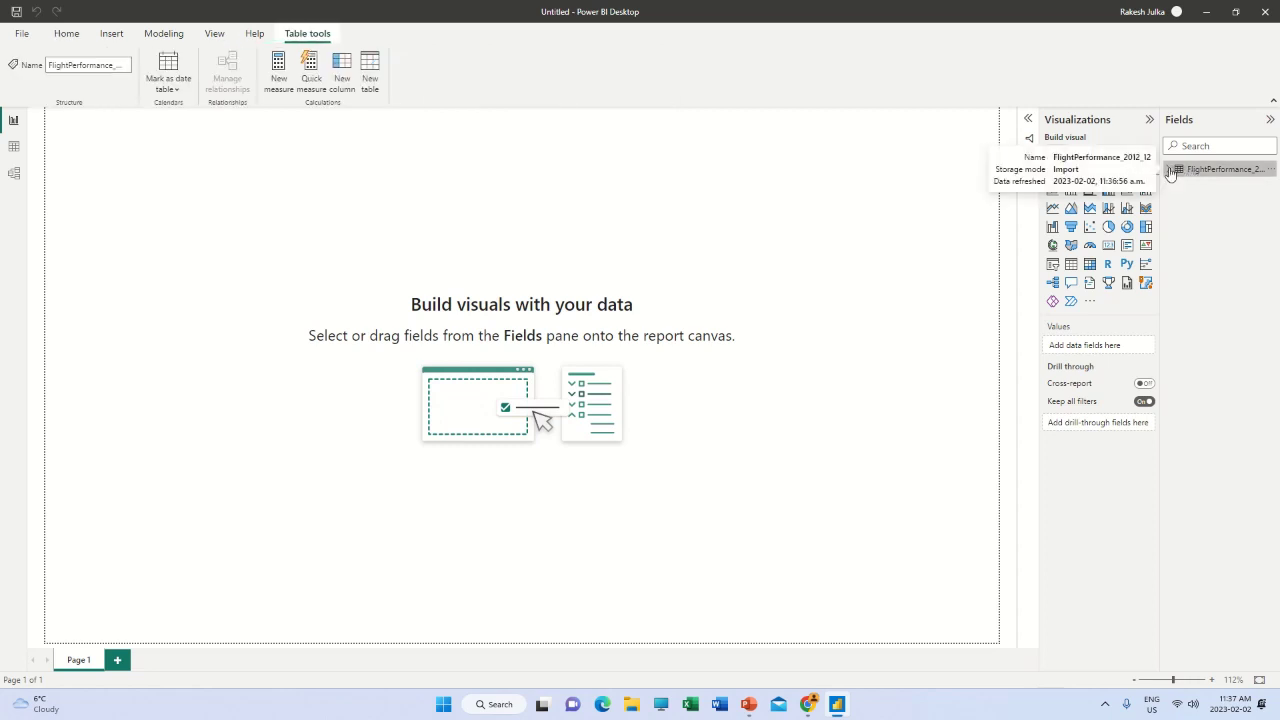
click(1195, 171)
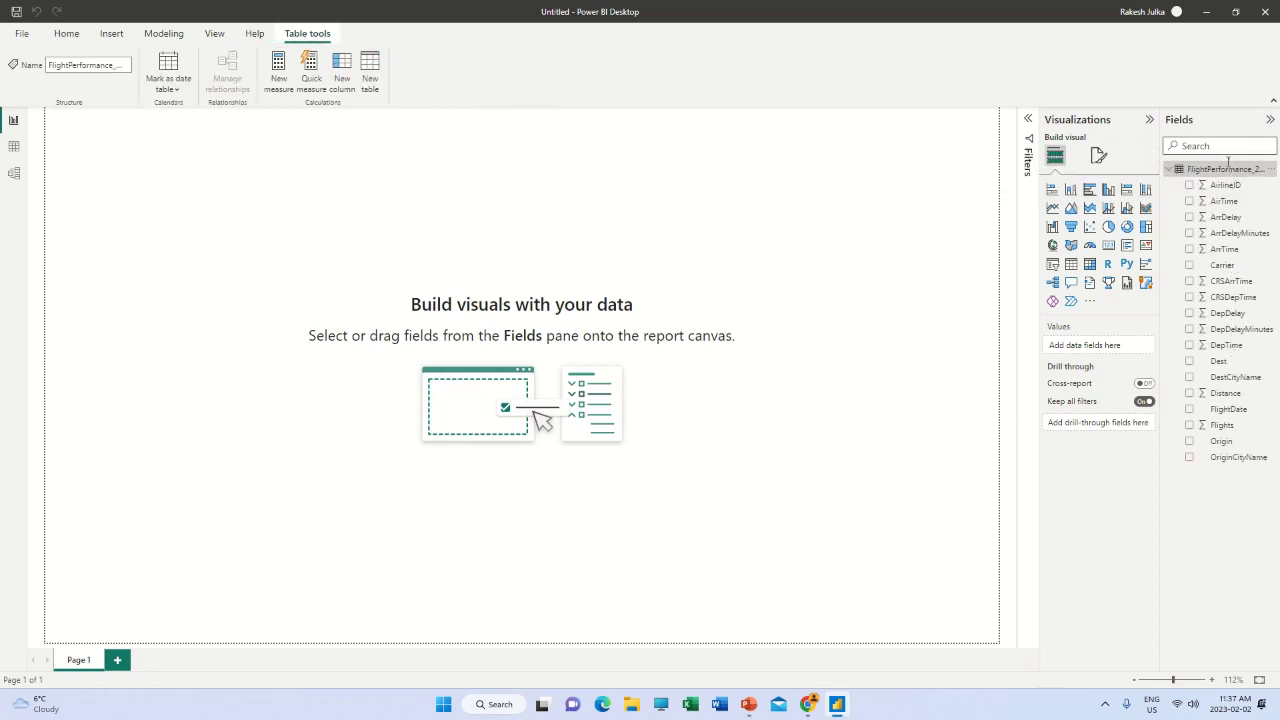
click(1226, 446)
click(1218, 366)
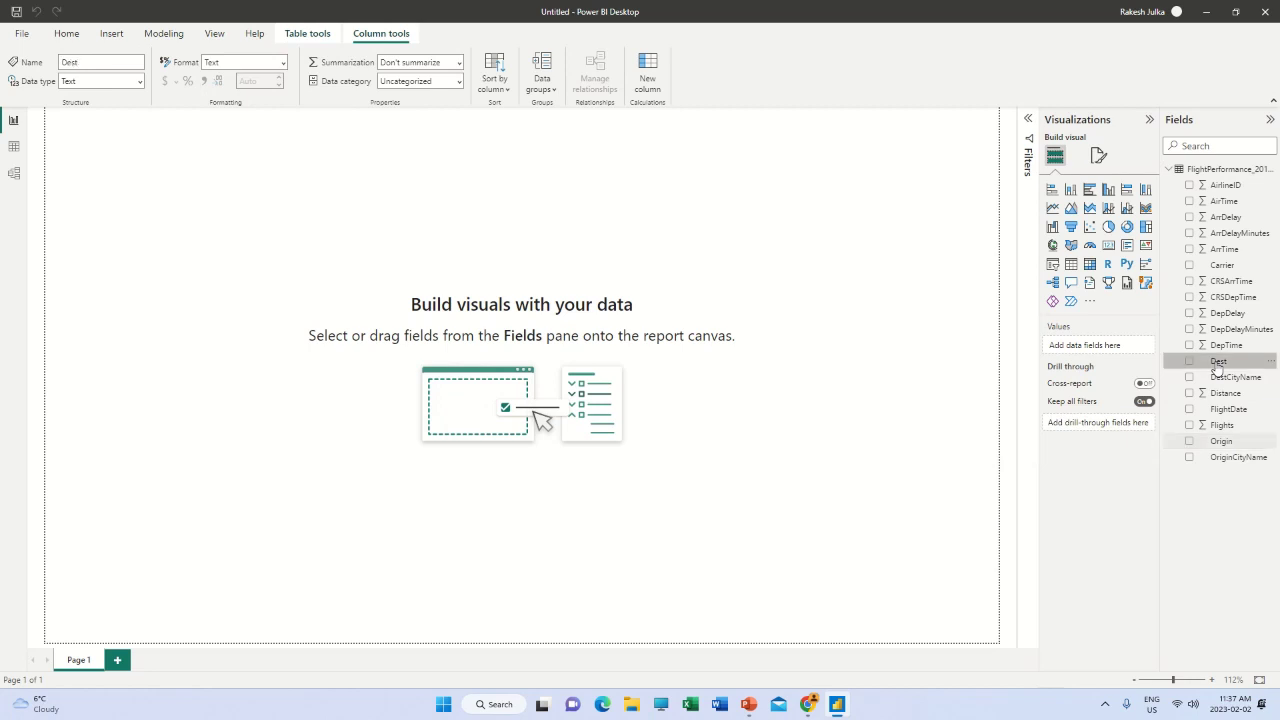
Switch to Data view and examine the flight table's Origin, Carrier, departure time, departure delay, scheduled arrival and Dest columns
click(14, 150)
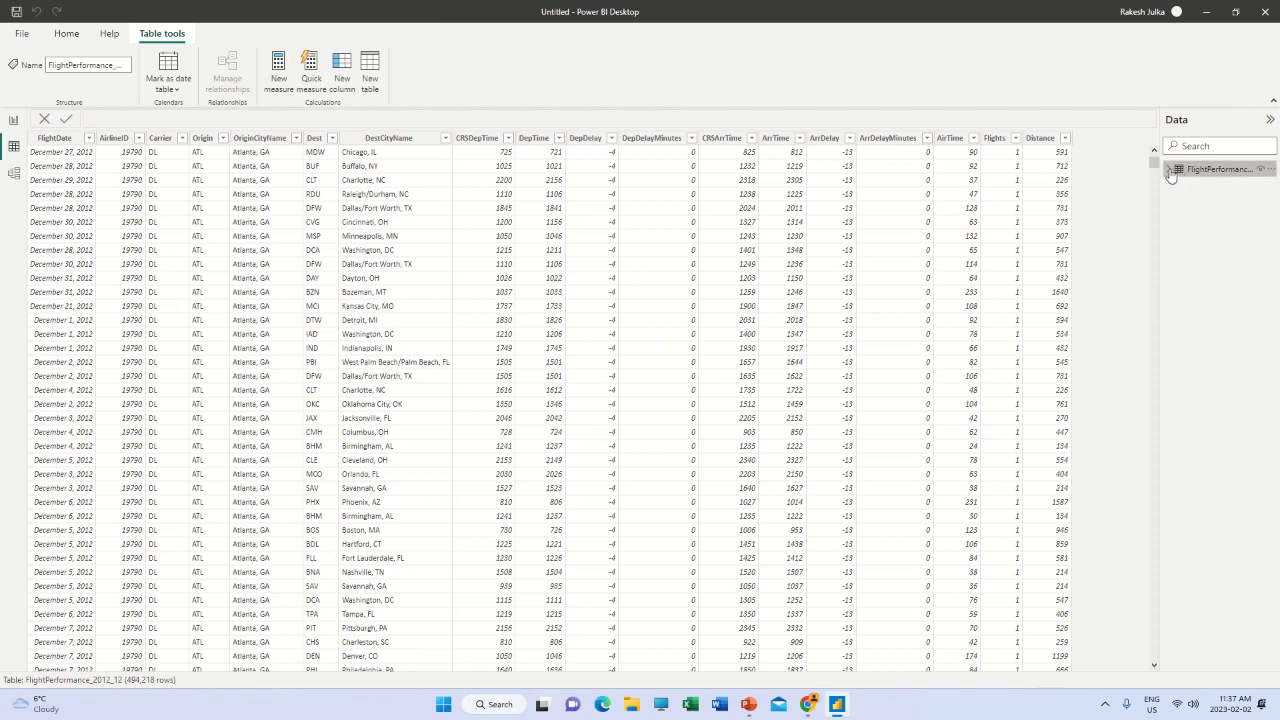
click(1169, 171)
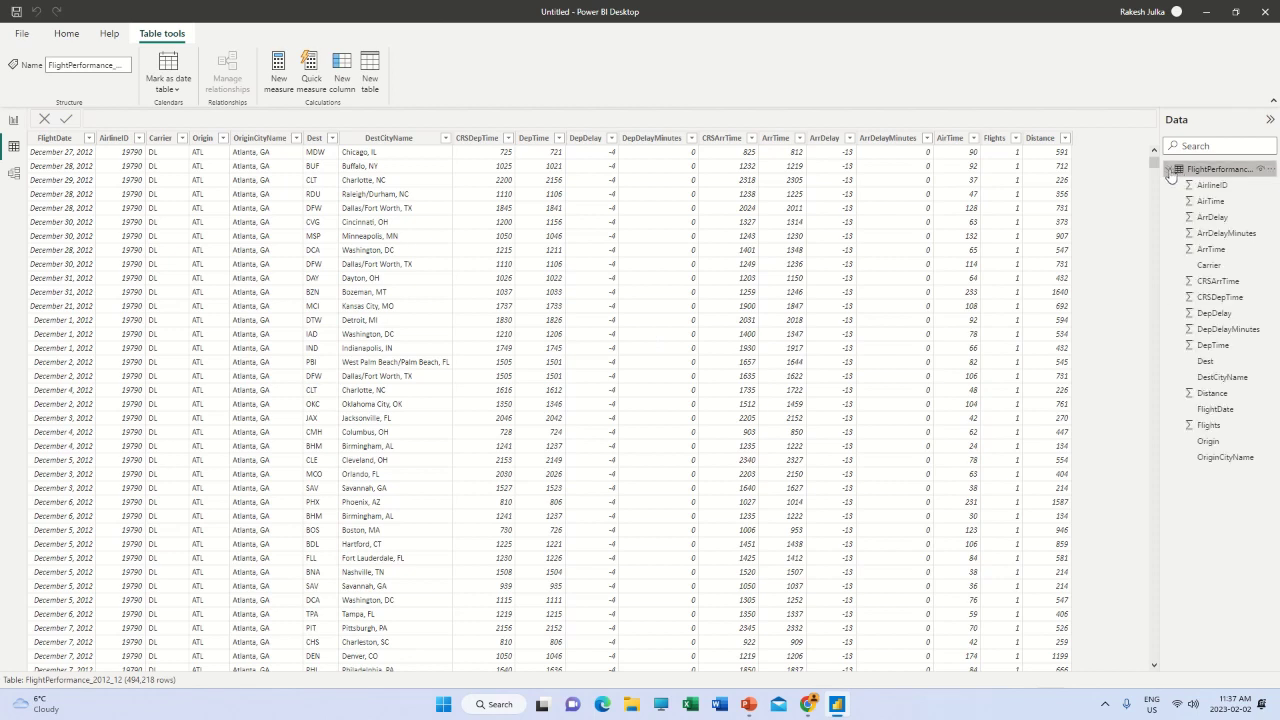
click(1208, 442)
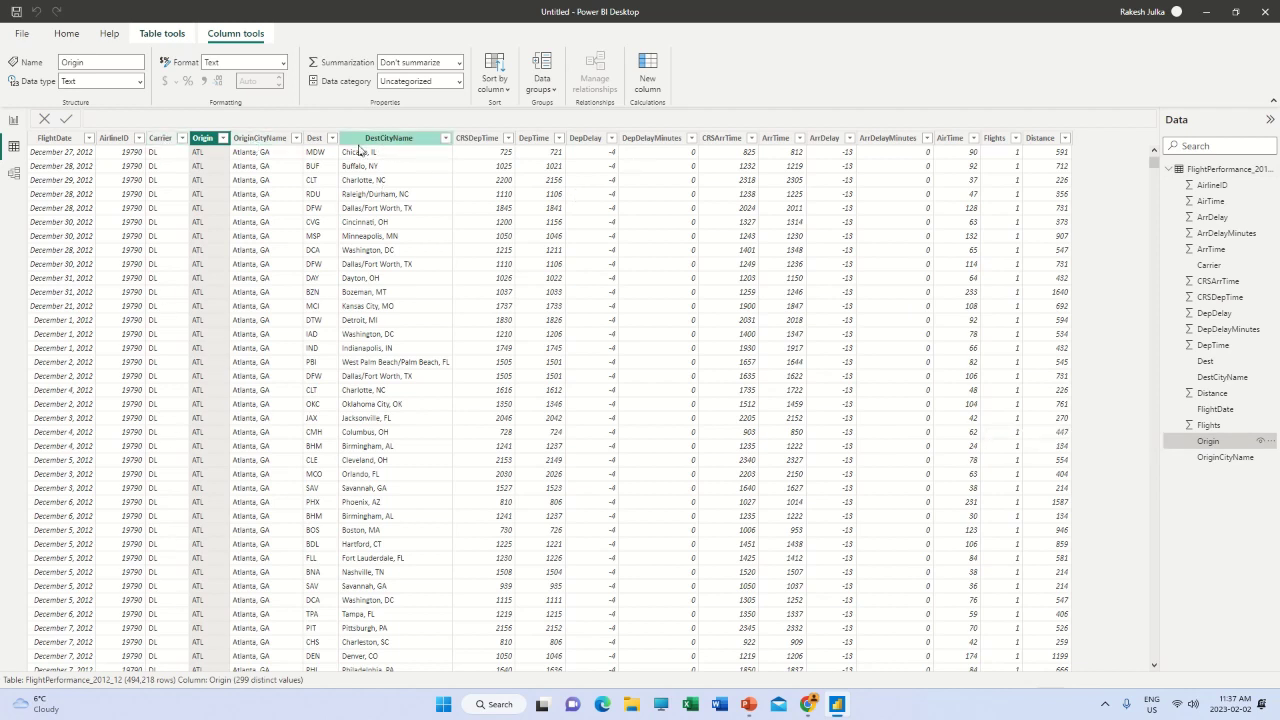
click(160, 140)
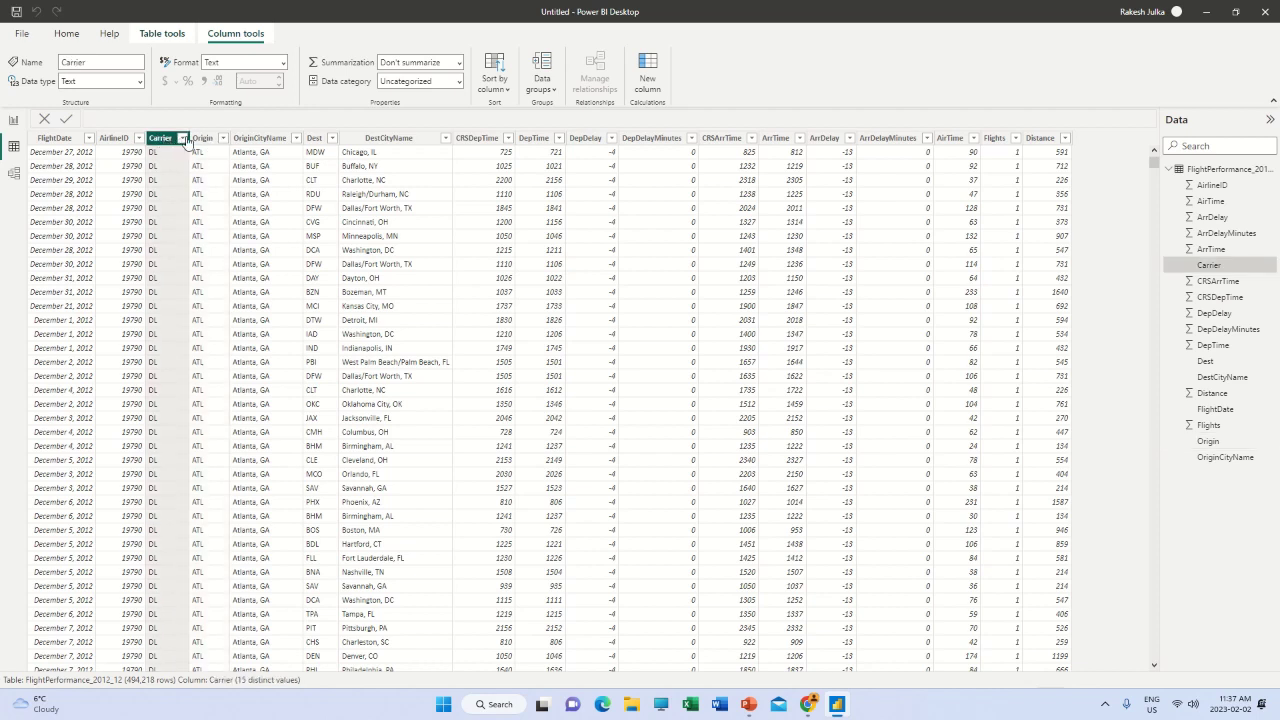
click(197, 140)
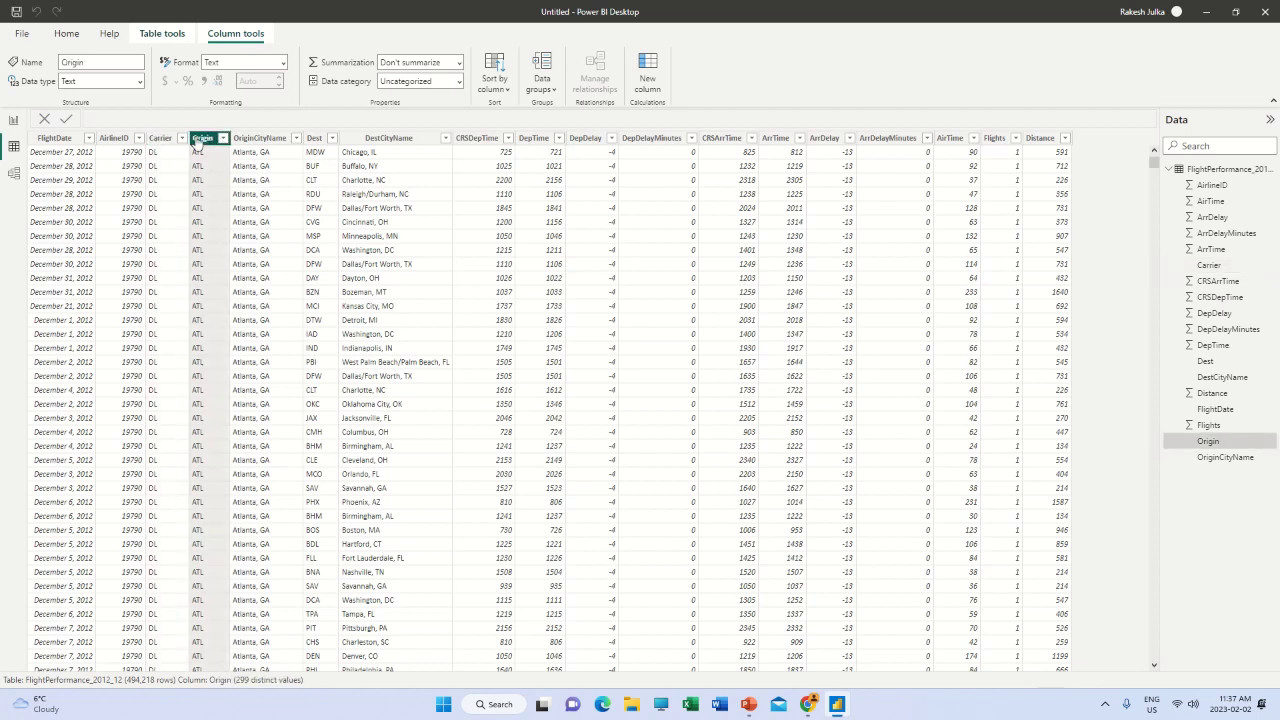
click(533, 141)
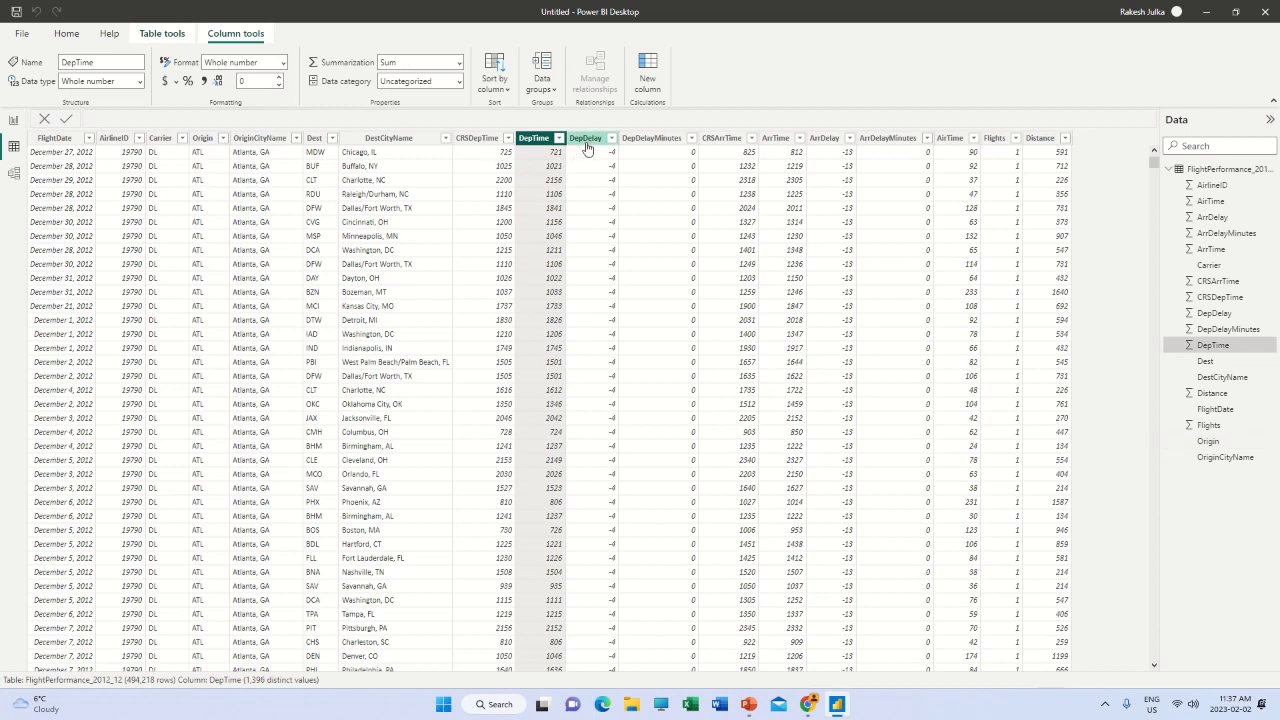
click(586, 141)
click(664, 141)
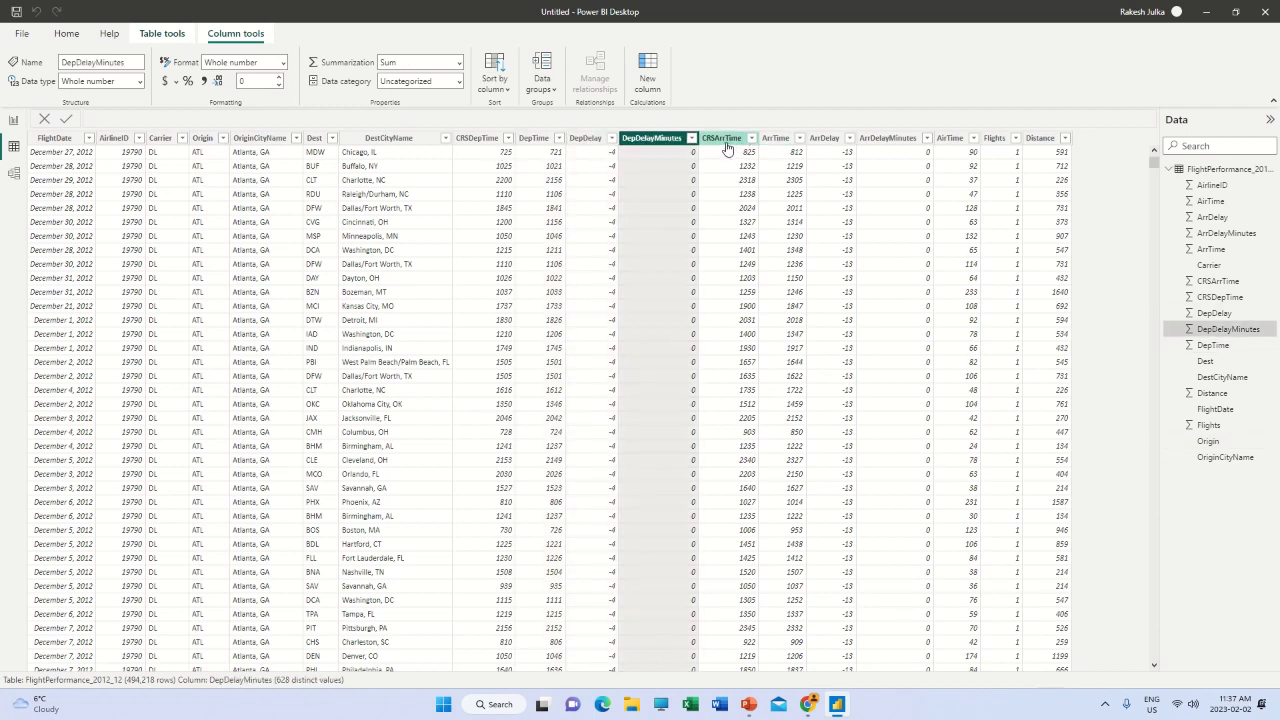
click(726, 143)
click(1205, 362)
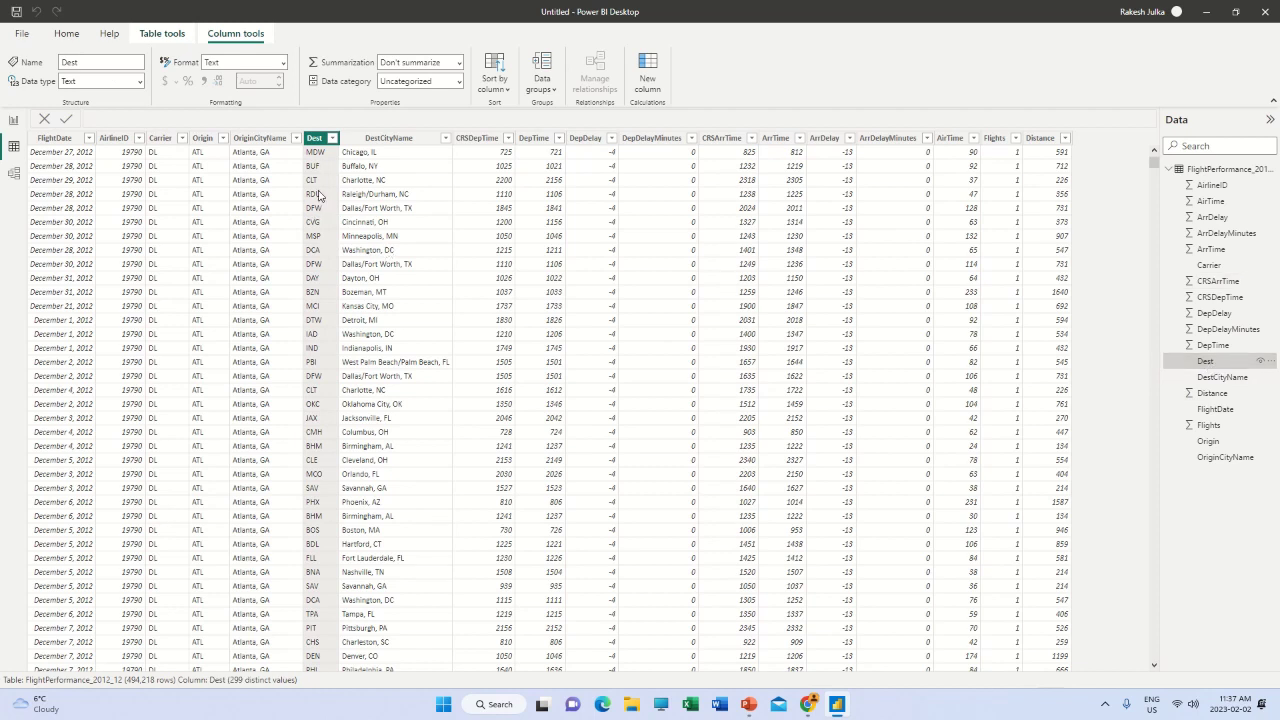
click(1221, 442)
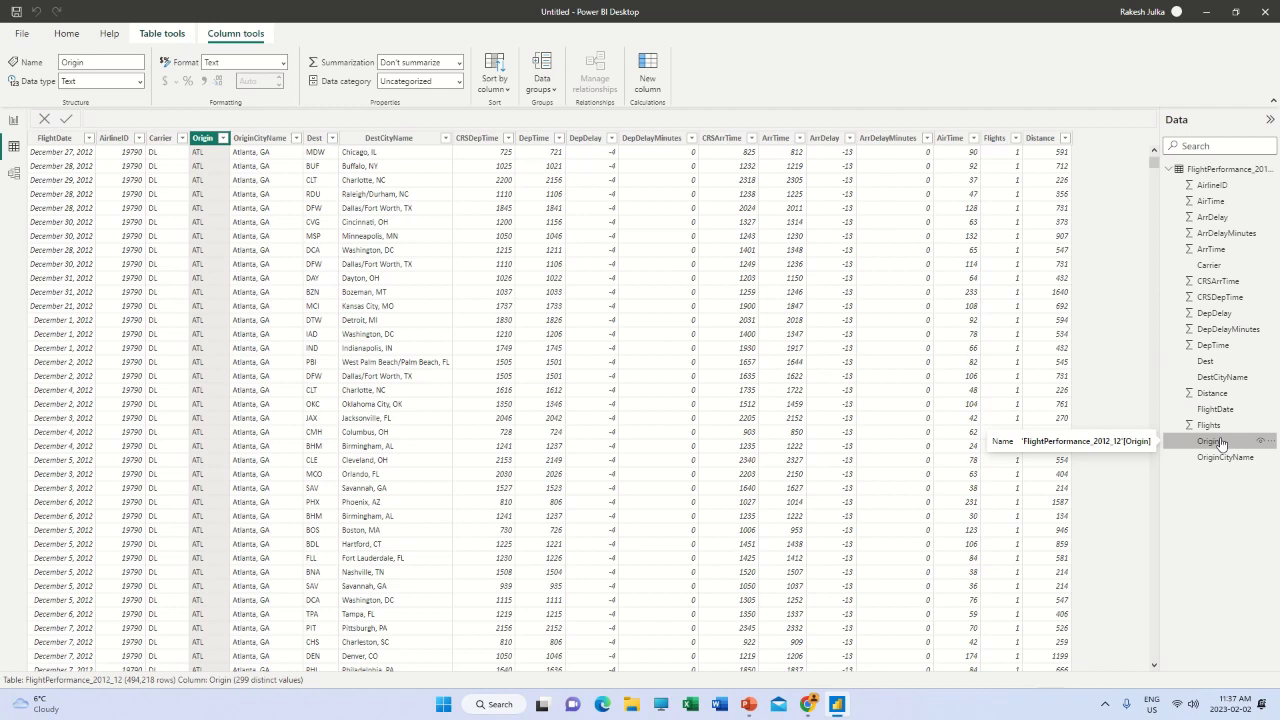
Review the flight records row by row, comparing the OriginCityName values with dates and destinations
click(250, 185)
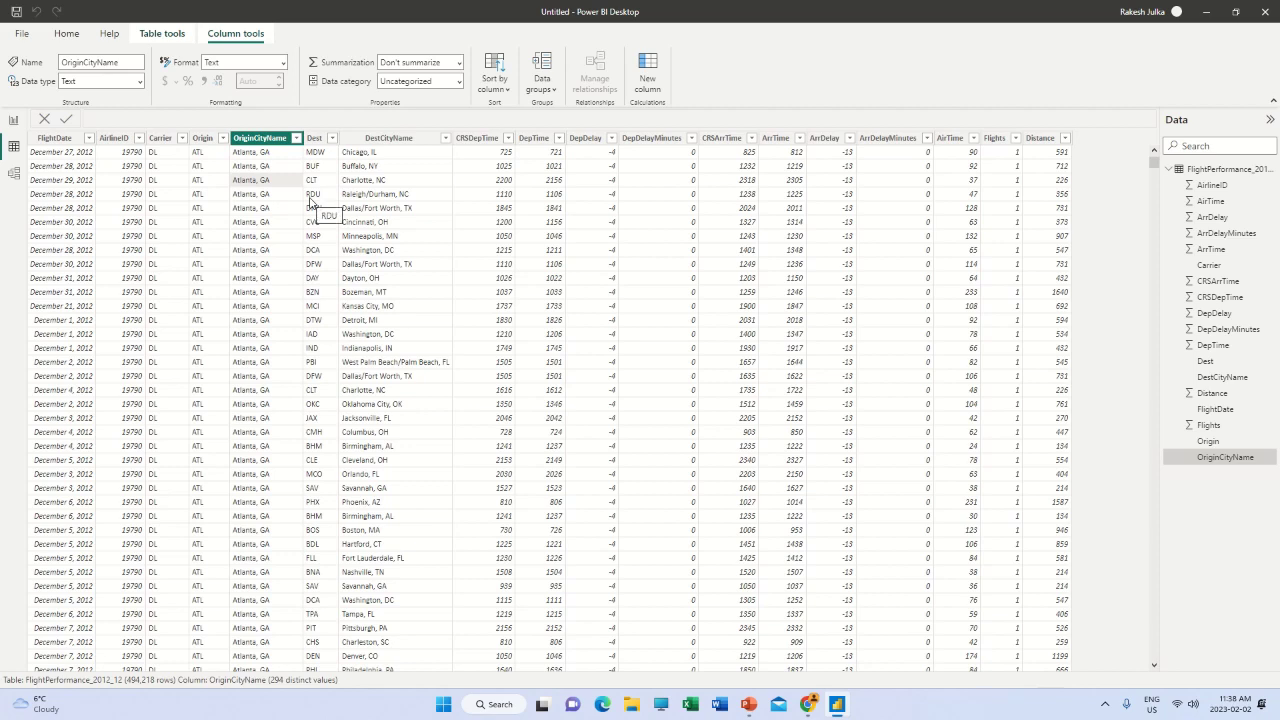
scroll(204, 333, down, 20)
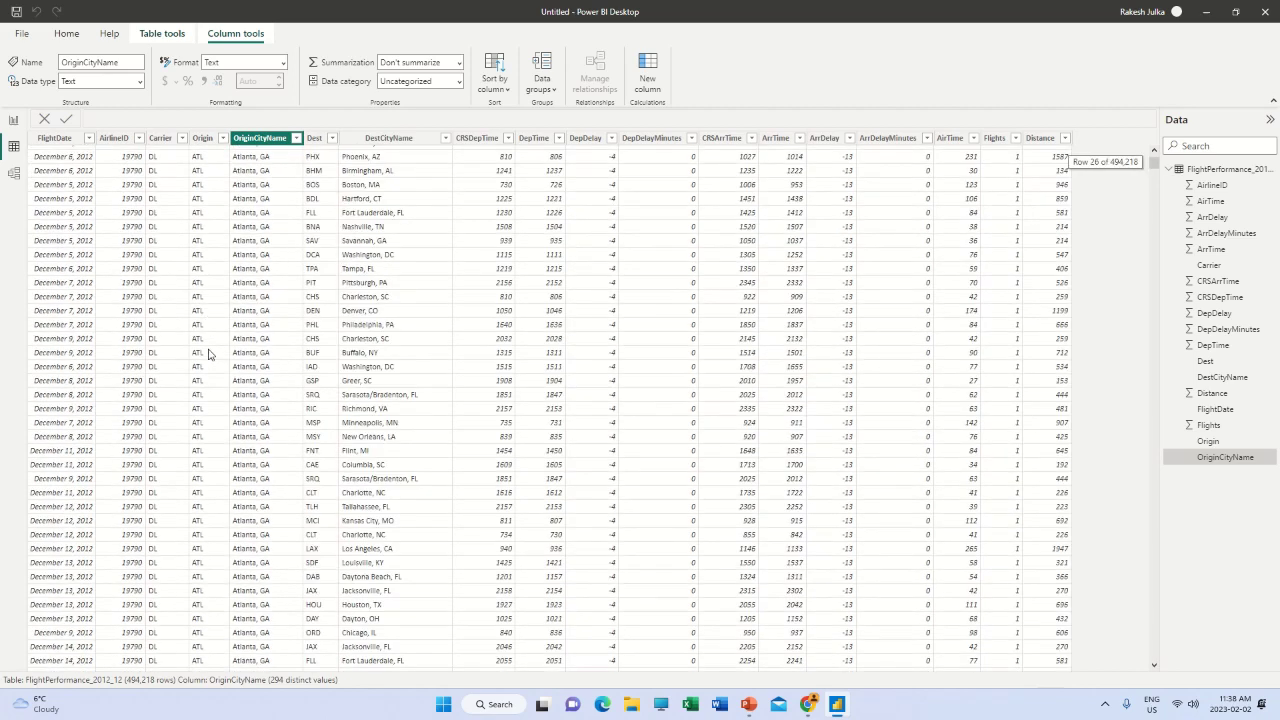
scroll(216, 476, down, 20)
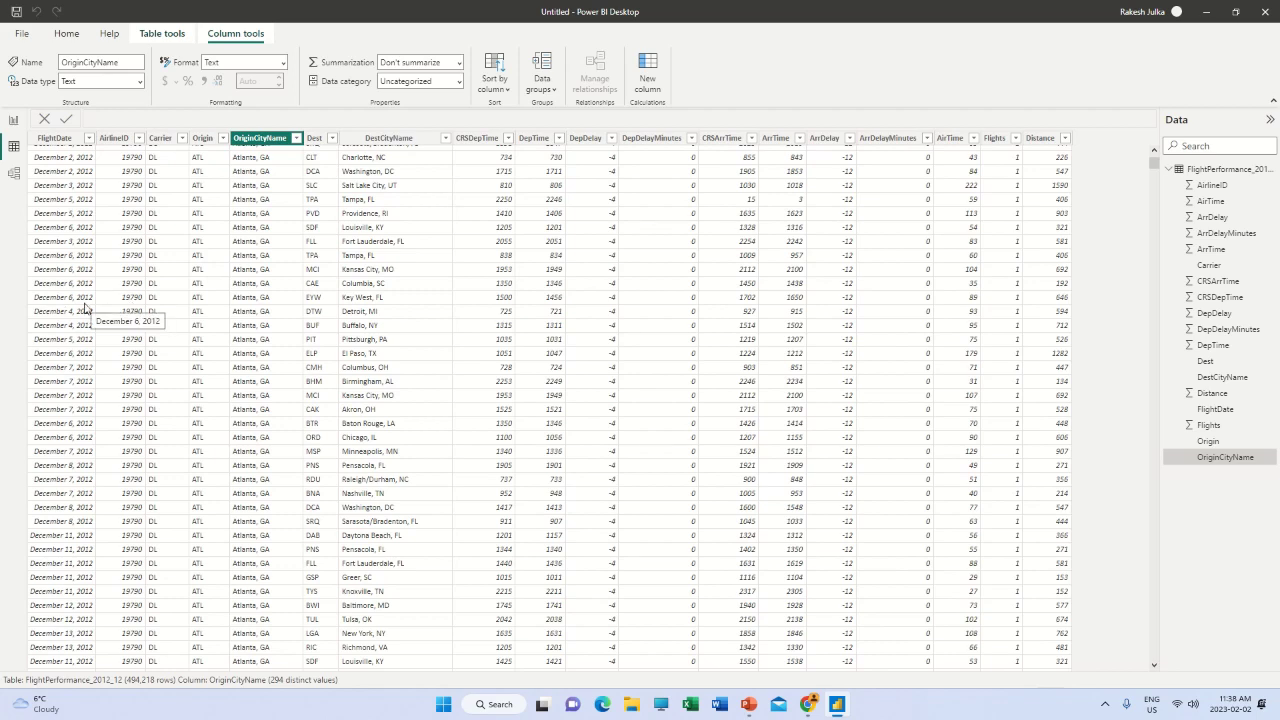
scroll(210, 335, down, 10)
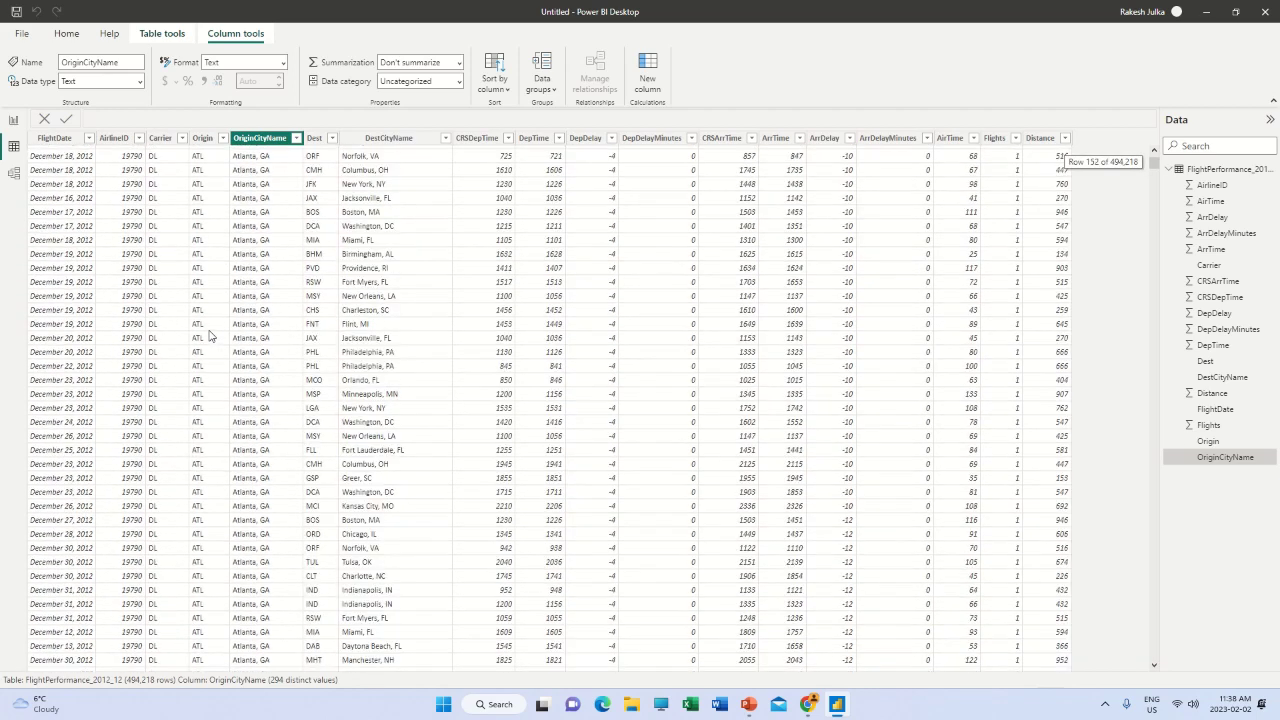
scroll(210, 335, up, 10)
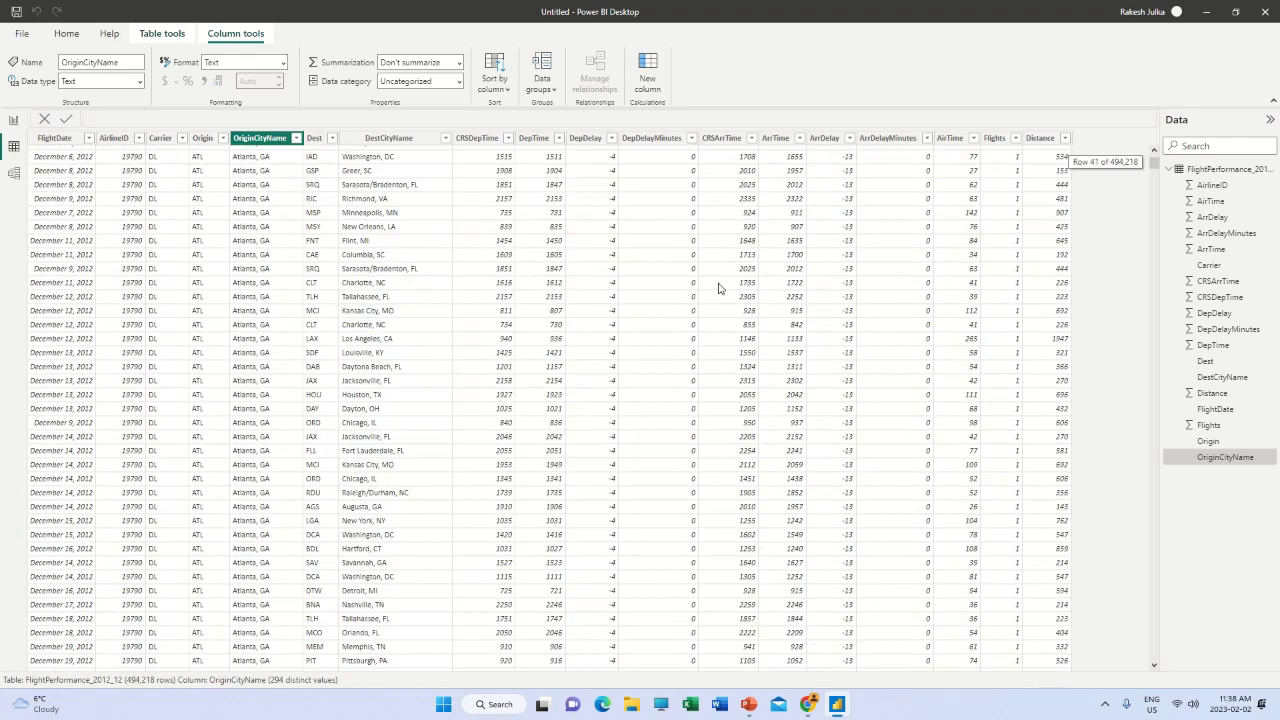
middle_click(281, 418)
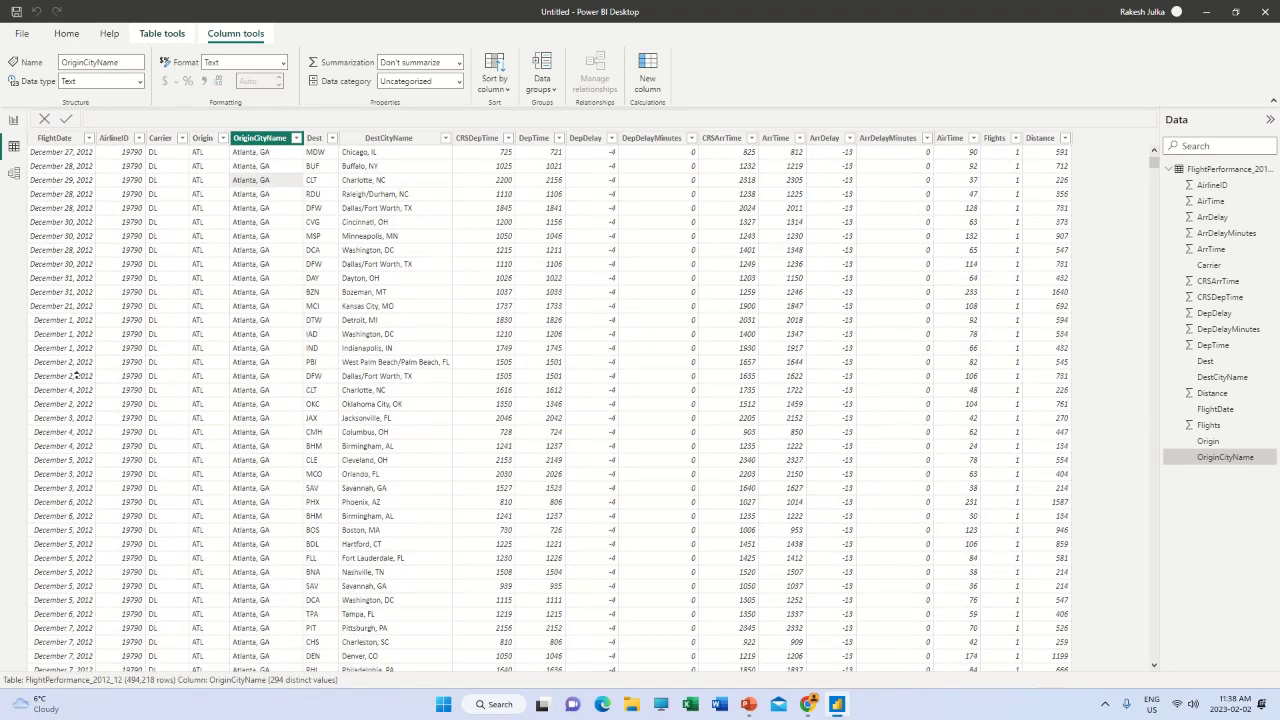
click(66, 33)
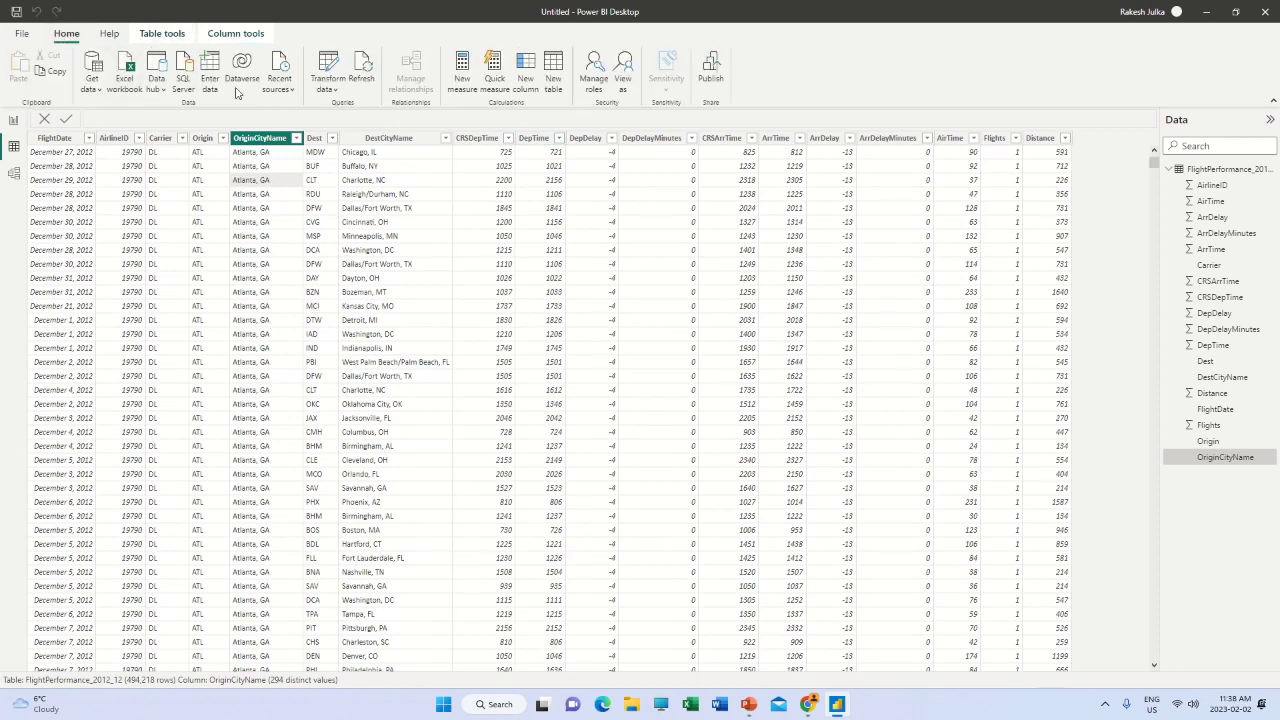
click(109, 33)
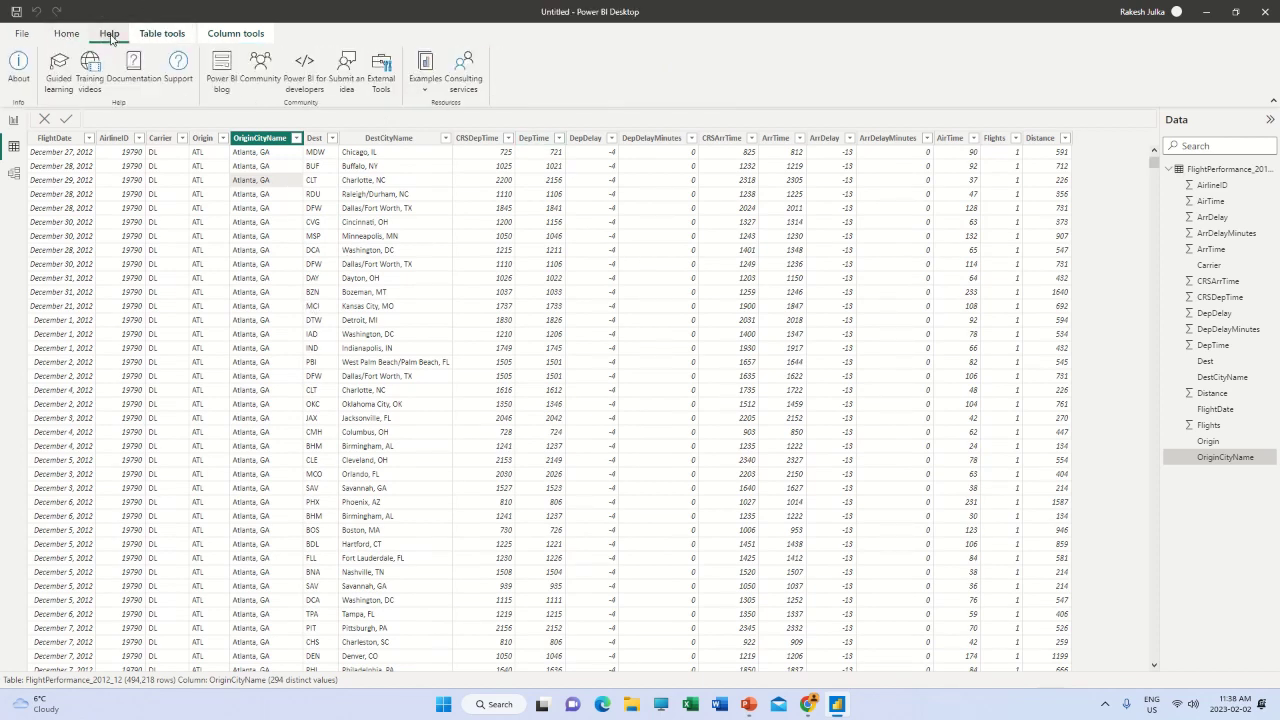
click(160, 33)
click(222, 36)
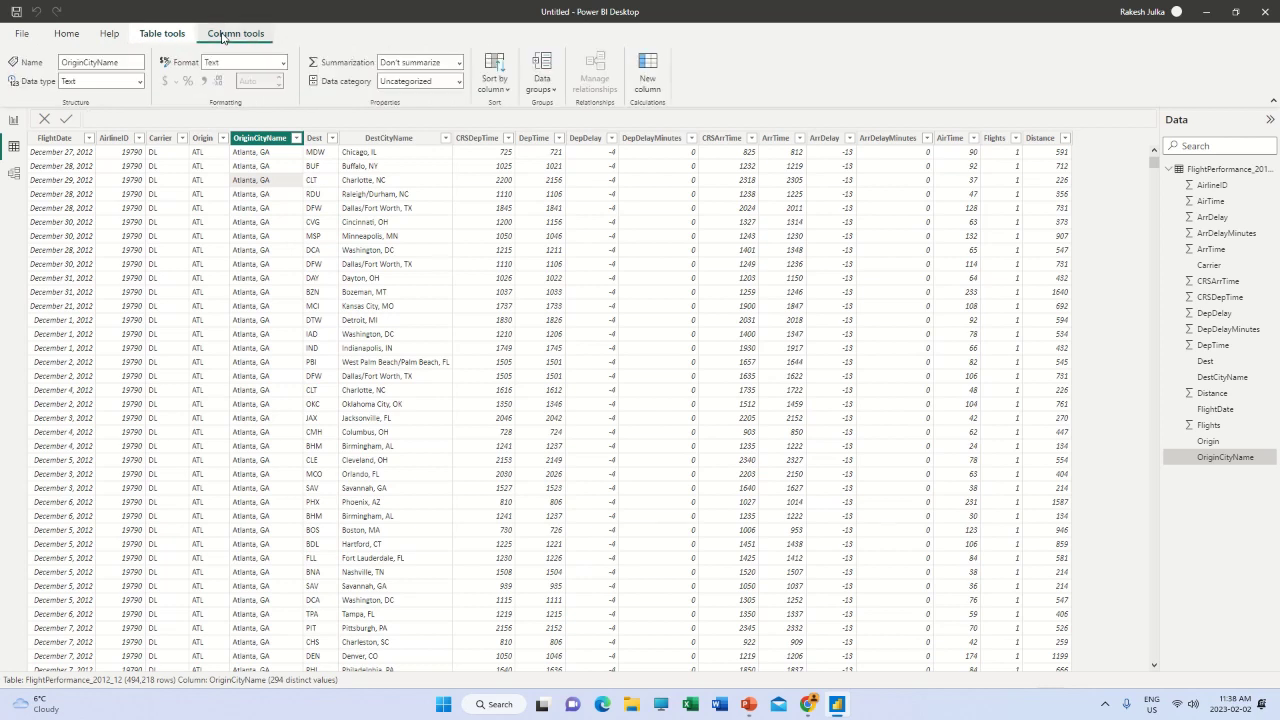
click(481, 279)
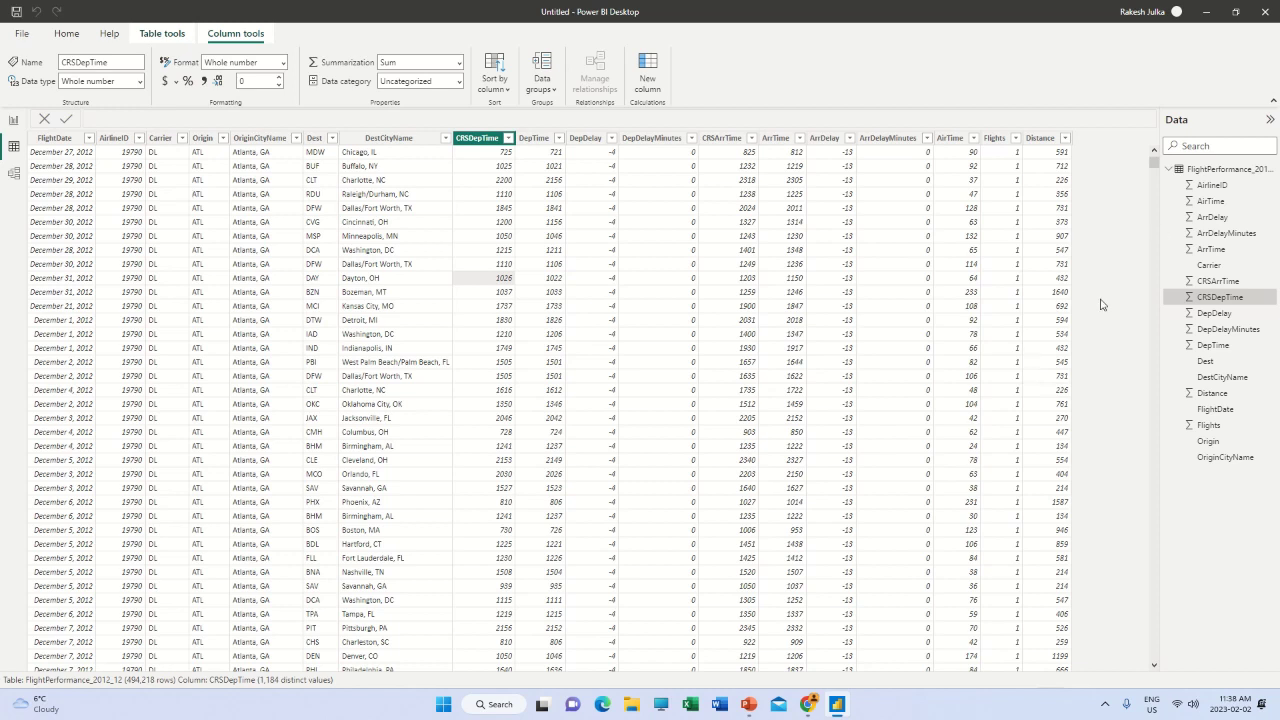
Select the FlightPerformance_2012_12 table and open its query in the Power Query Editor through Transform data
click(1218, 170)
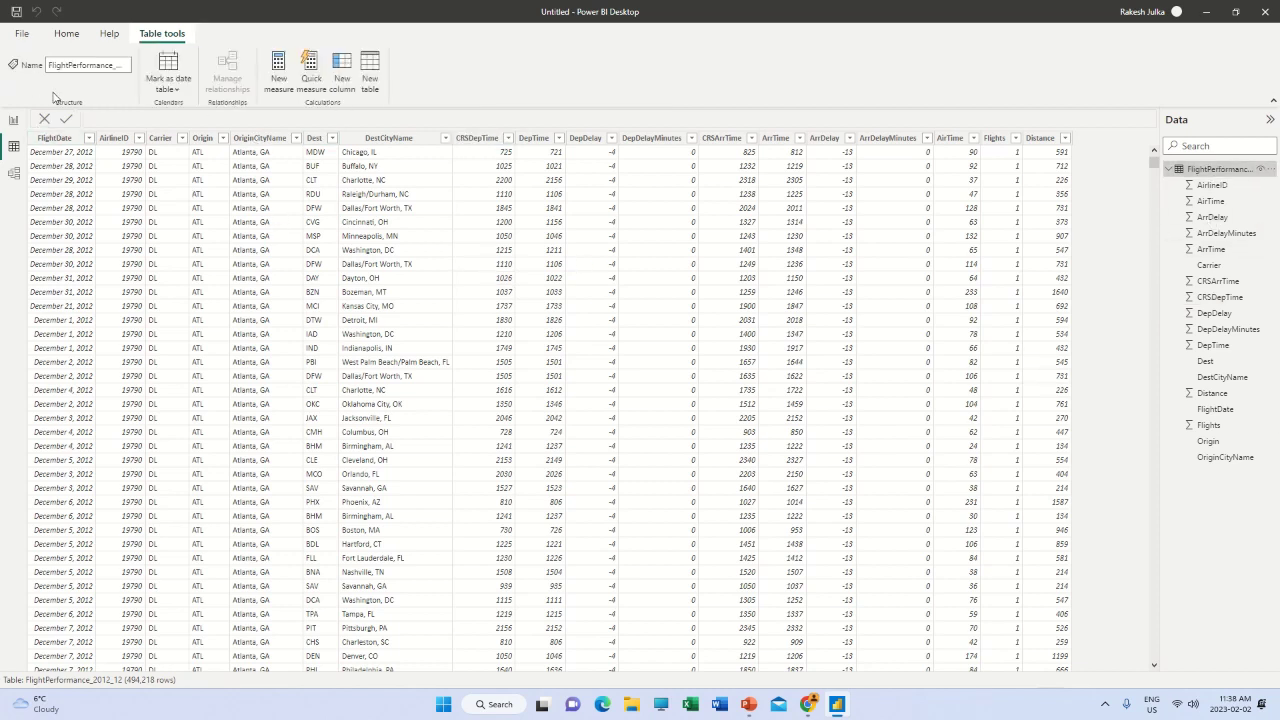
click(66, 34)
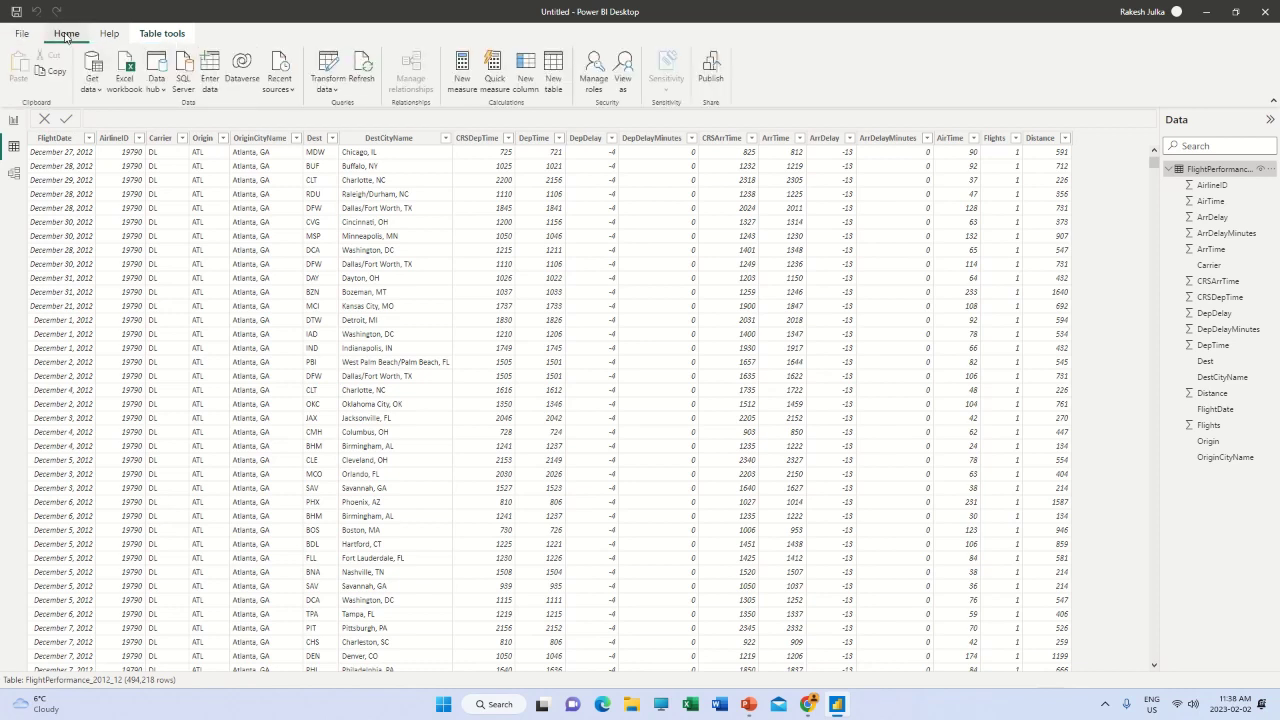
click(460, 75)
click(461, 238)
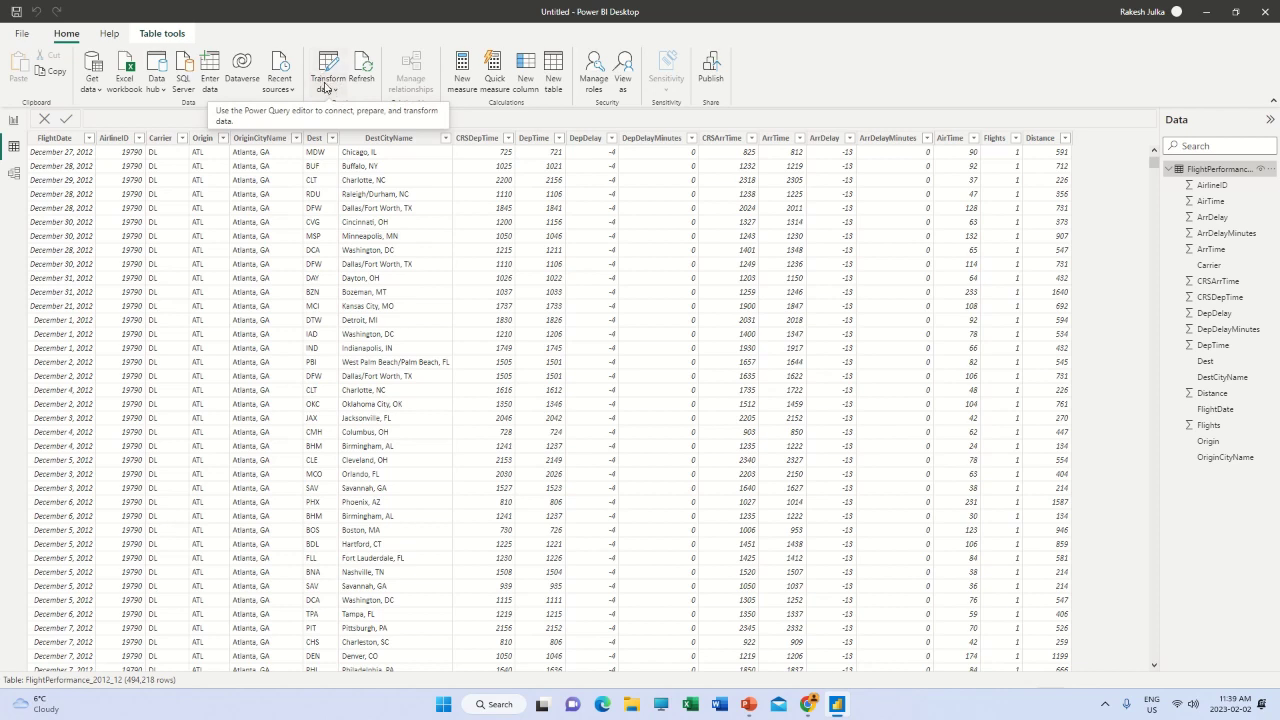
click(324, 88)
click(342, 110)
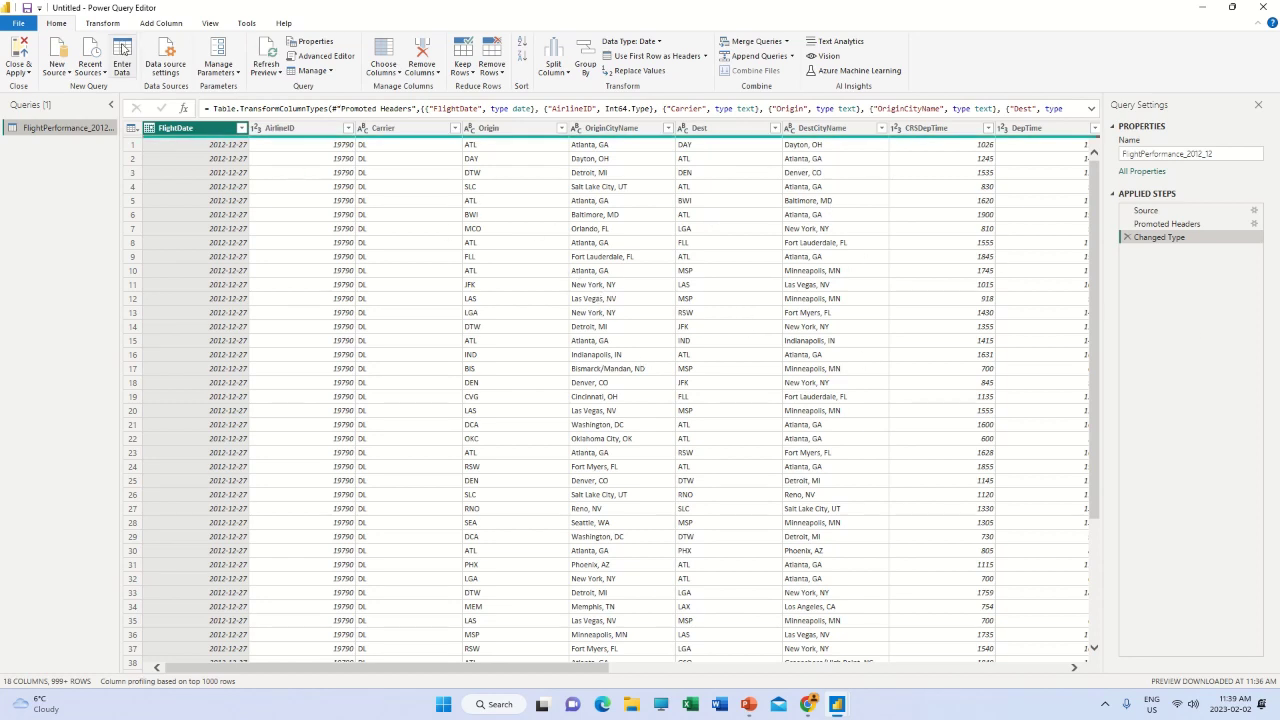
click(110, 24)
click(160, 24)
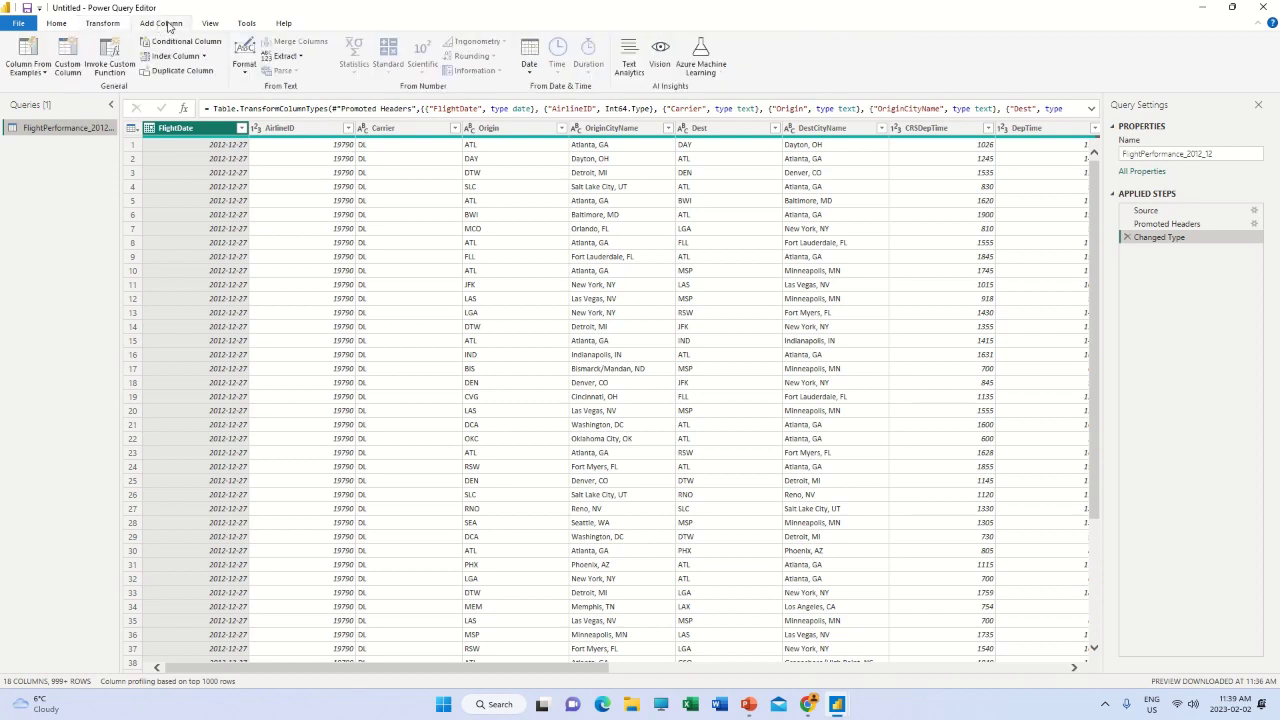
click(212, 24)
click(246, 24)
click(285, 26)
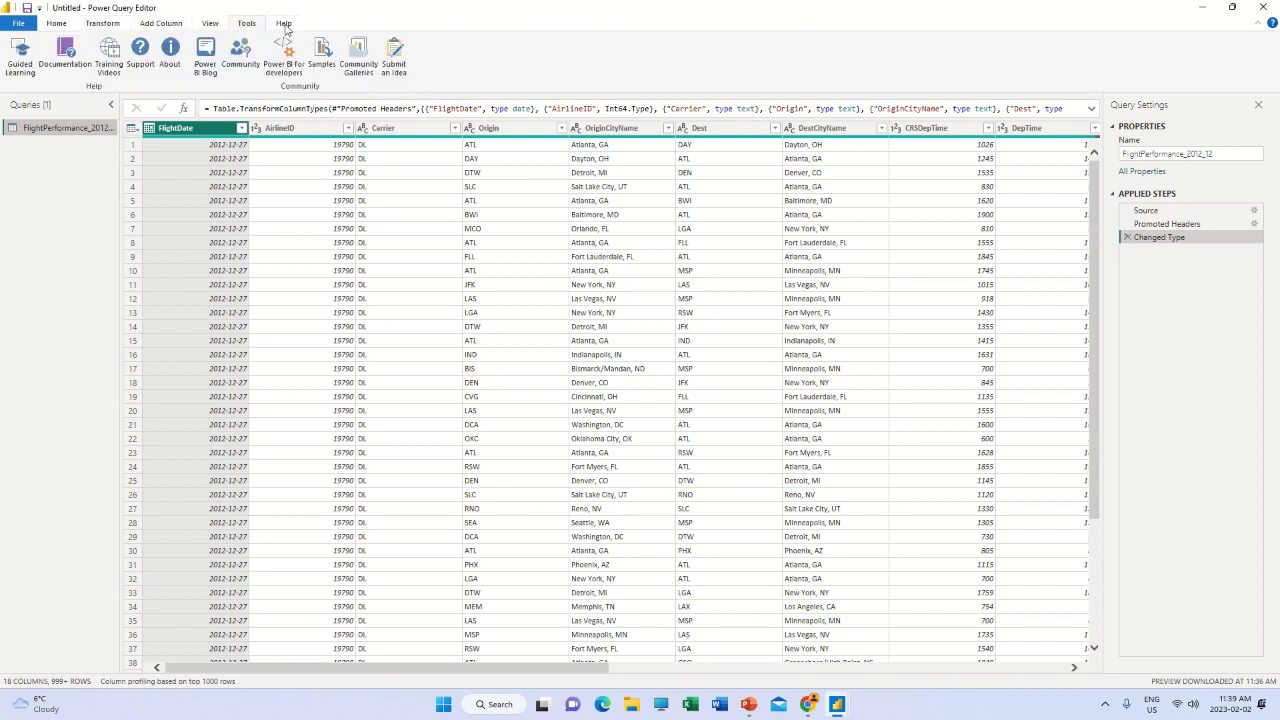
click(100, 28)
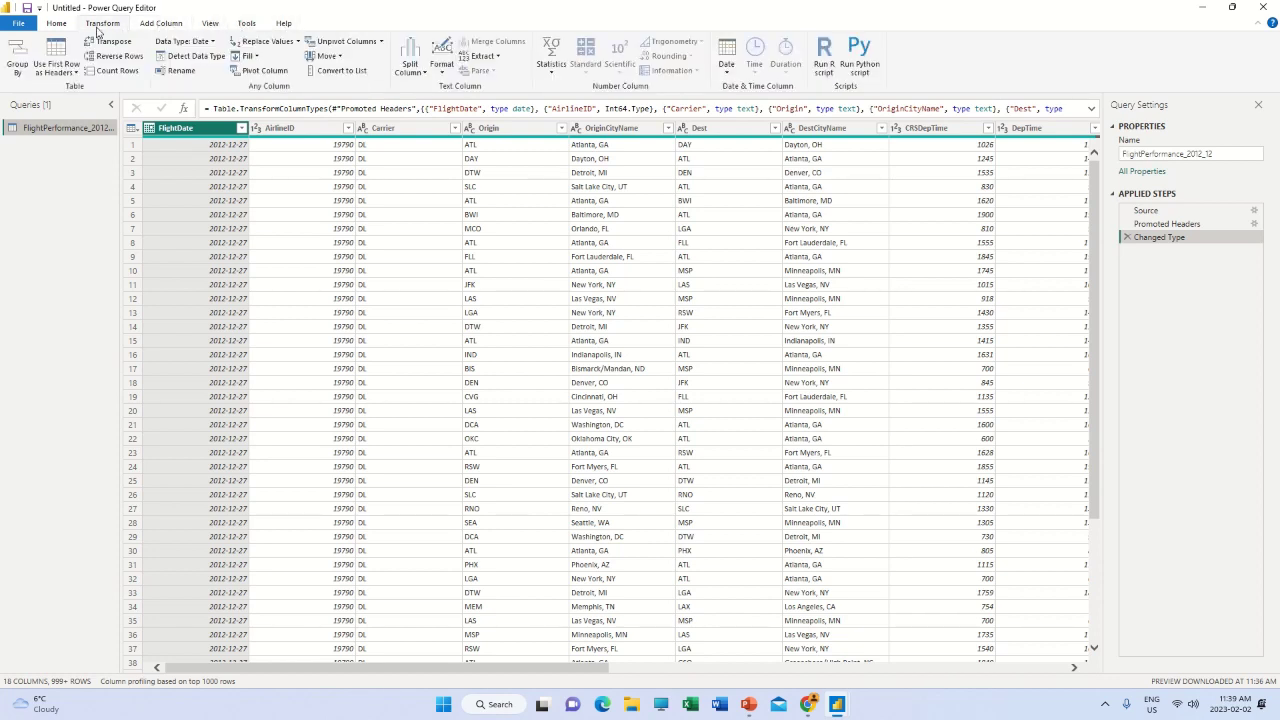
click(497, 133)
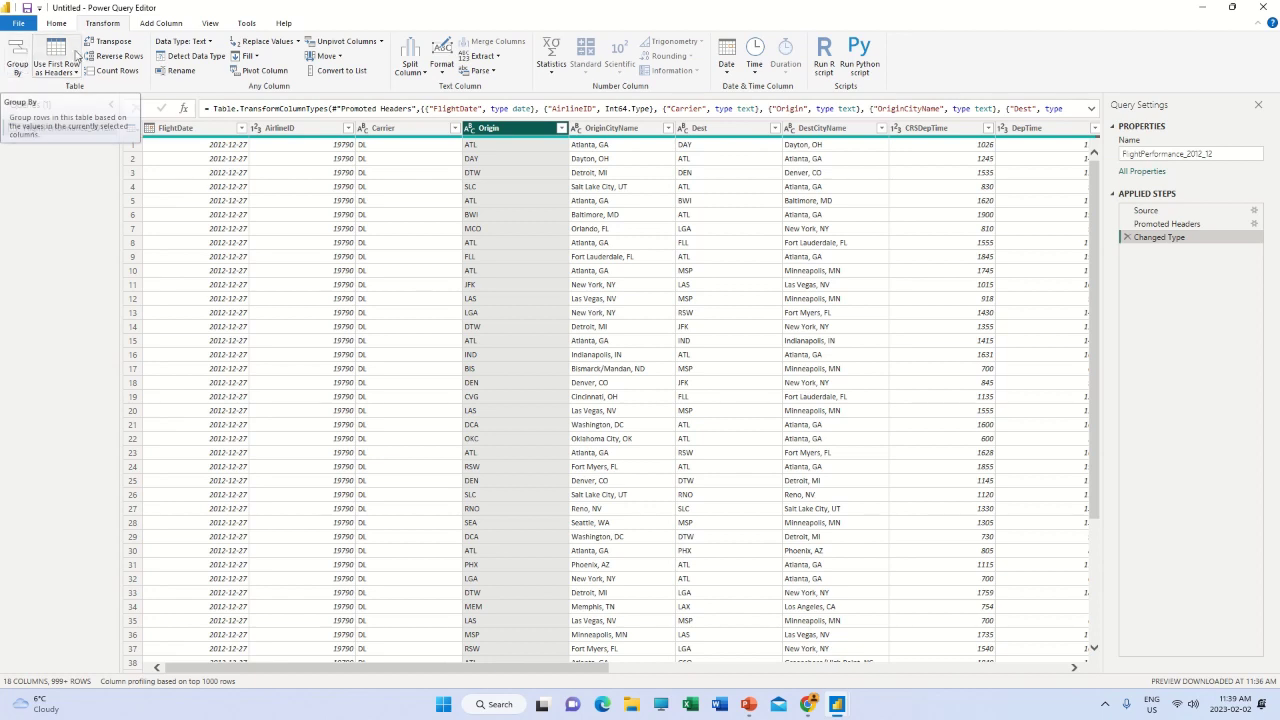
click(57, 24)
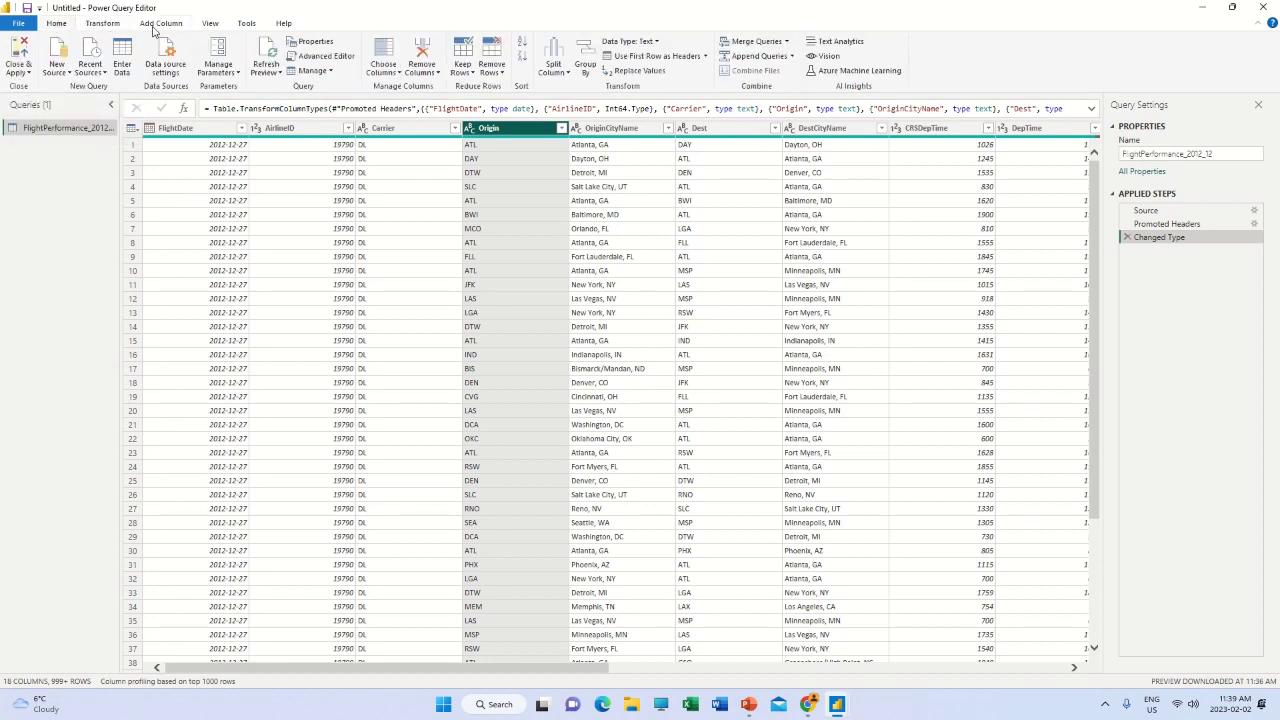
click(155, 26)
click(211, 26)
click(245, 23)
click(284, 23)
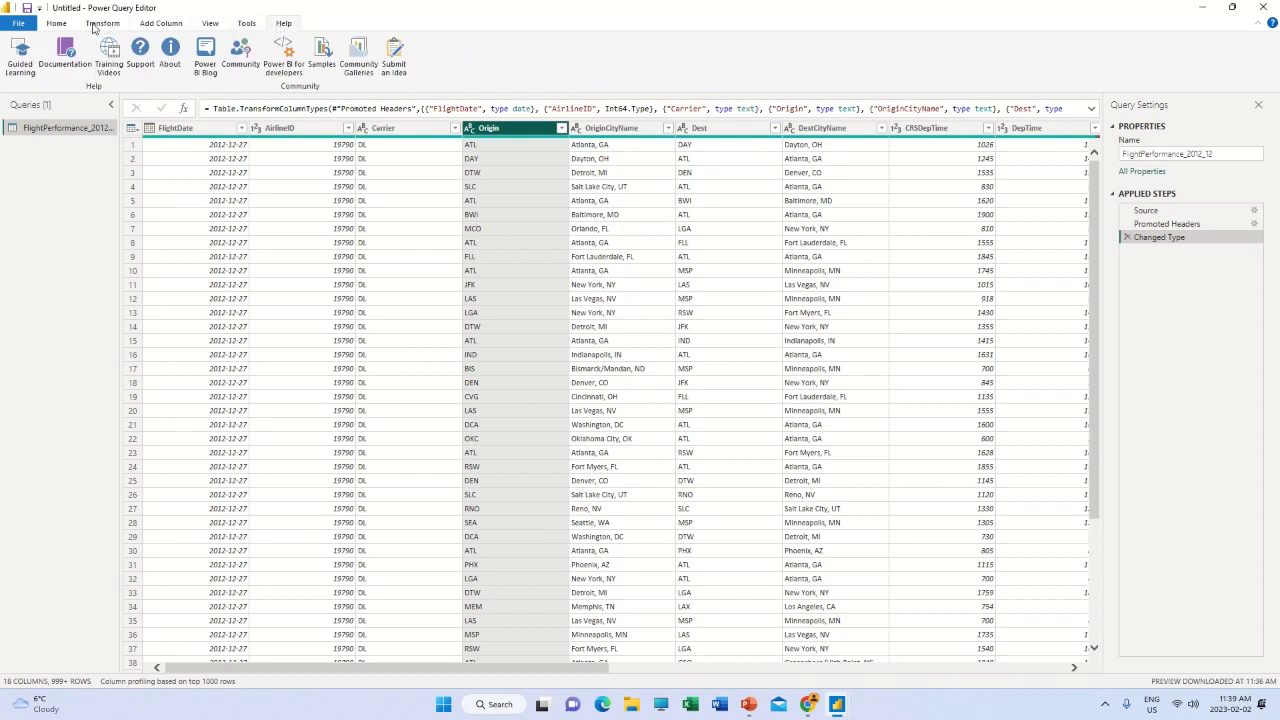
click(102, 23)
click(14, 62)
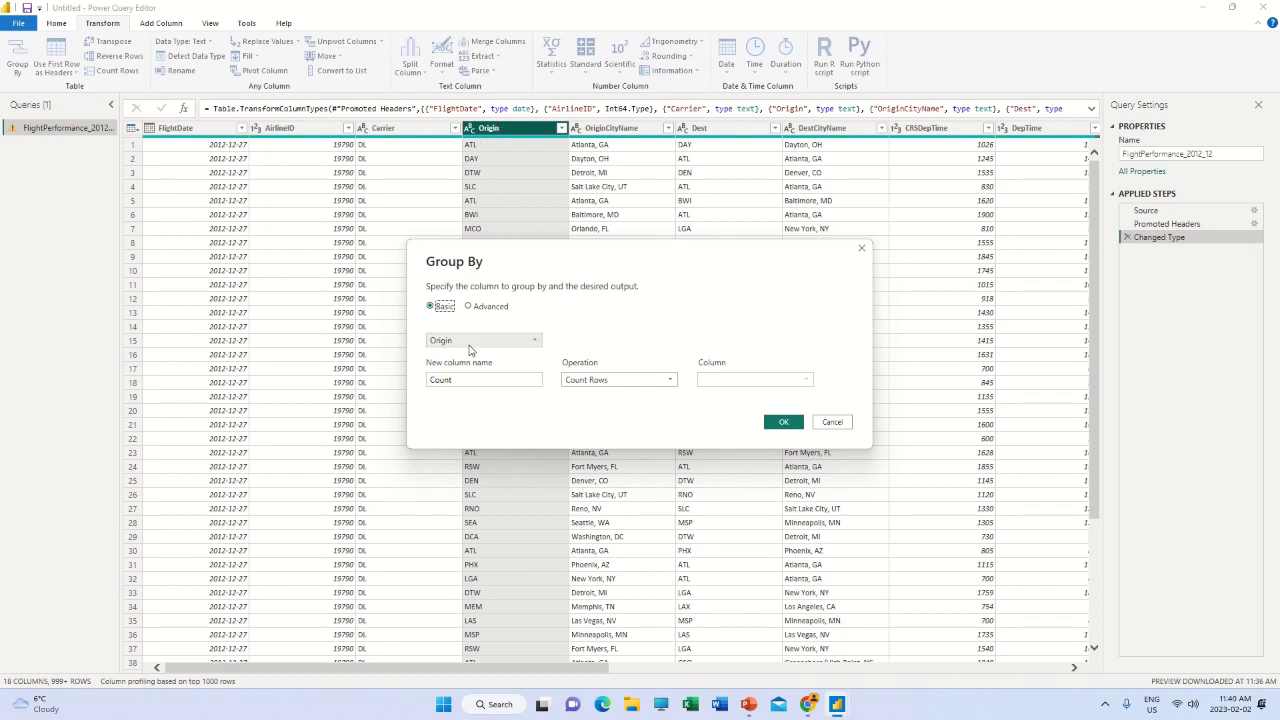
click(830, 422)
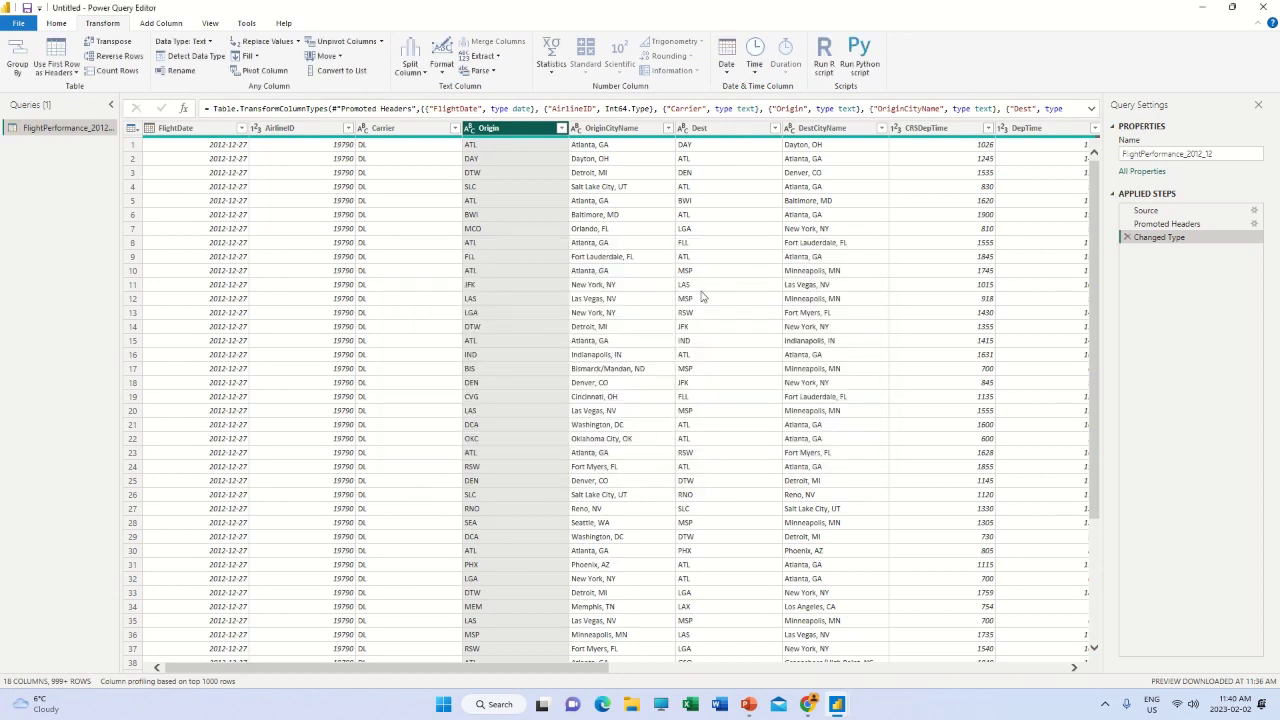
click(733, 131)
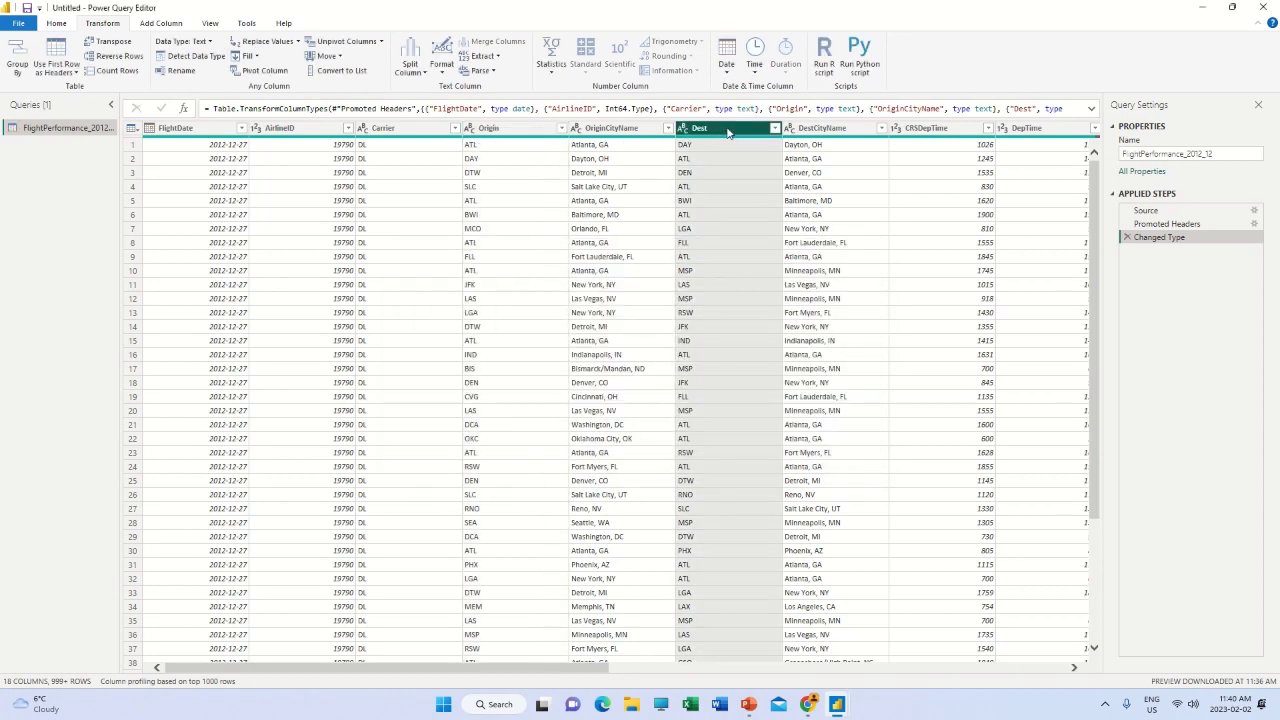
click(18, 58)
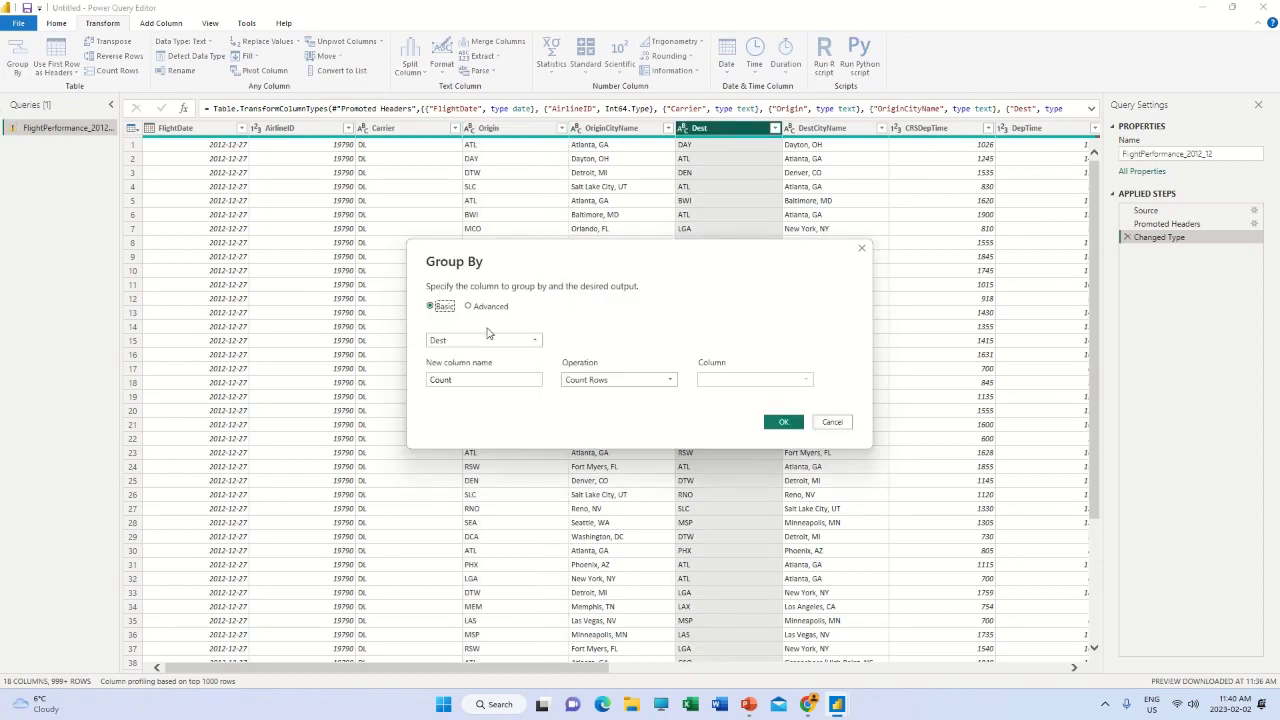
click(832, 423)
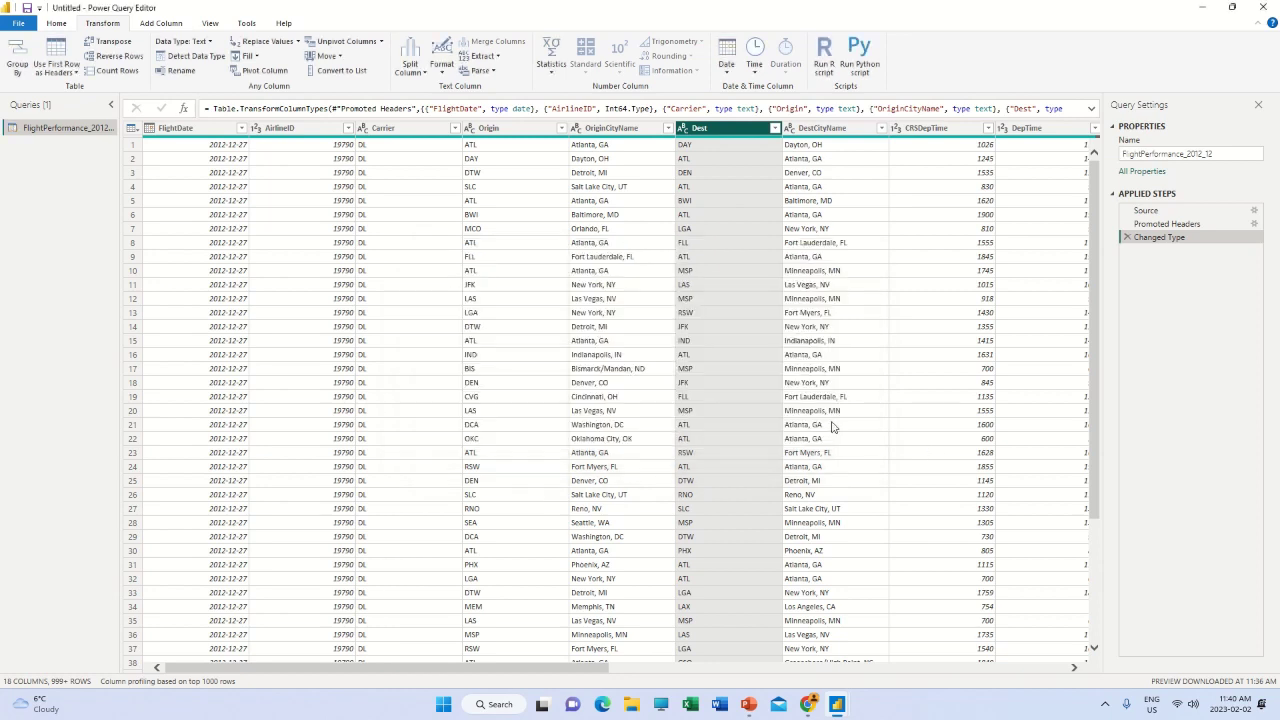
Group the flight rows by Origin with a Count Rows column named Count, and delete that grouping from the query's applied steps
click(492, 132)
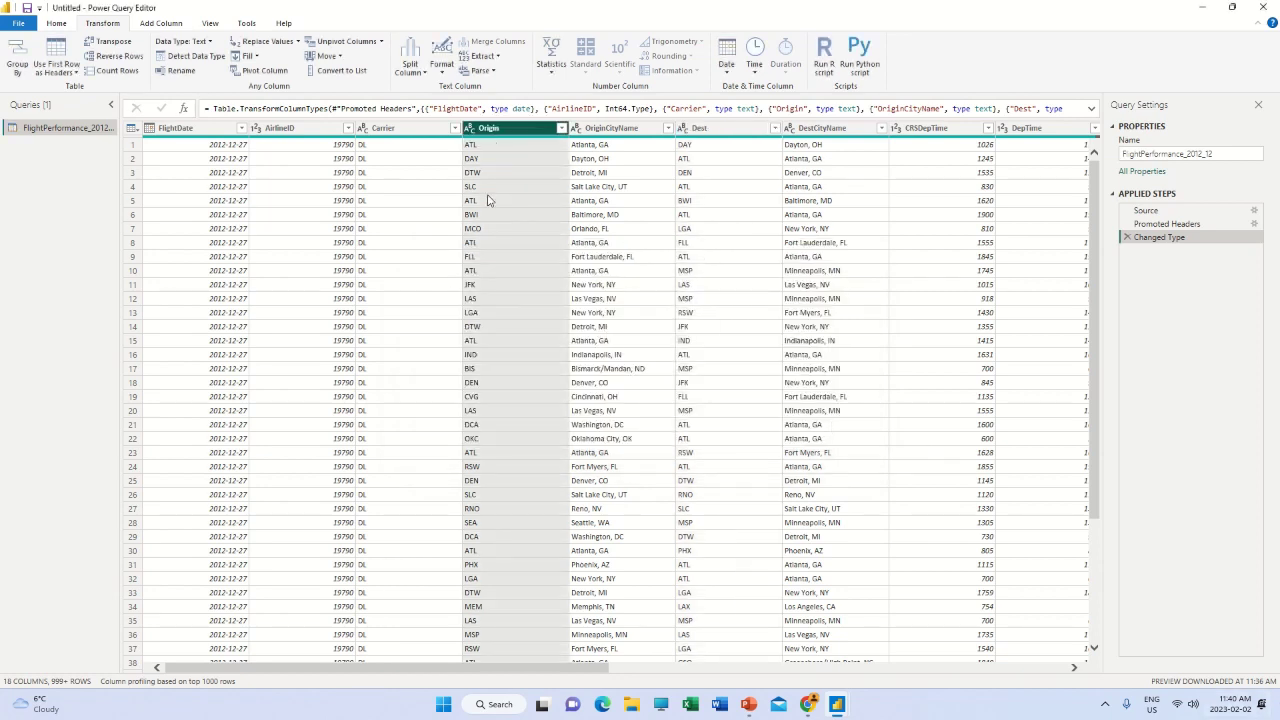
click(18, 58)
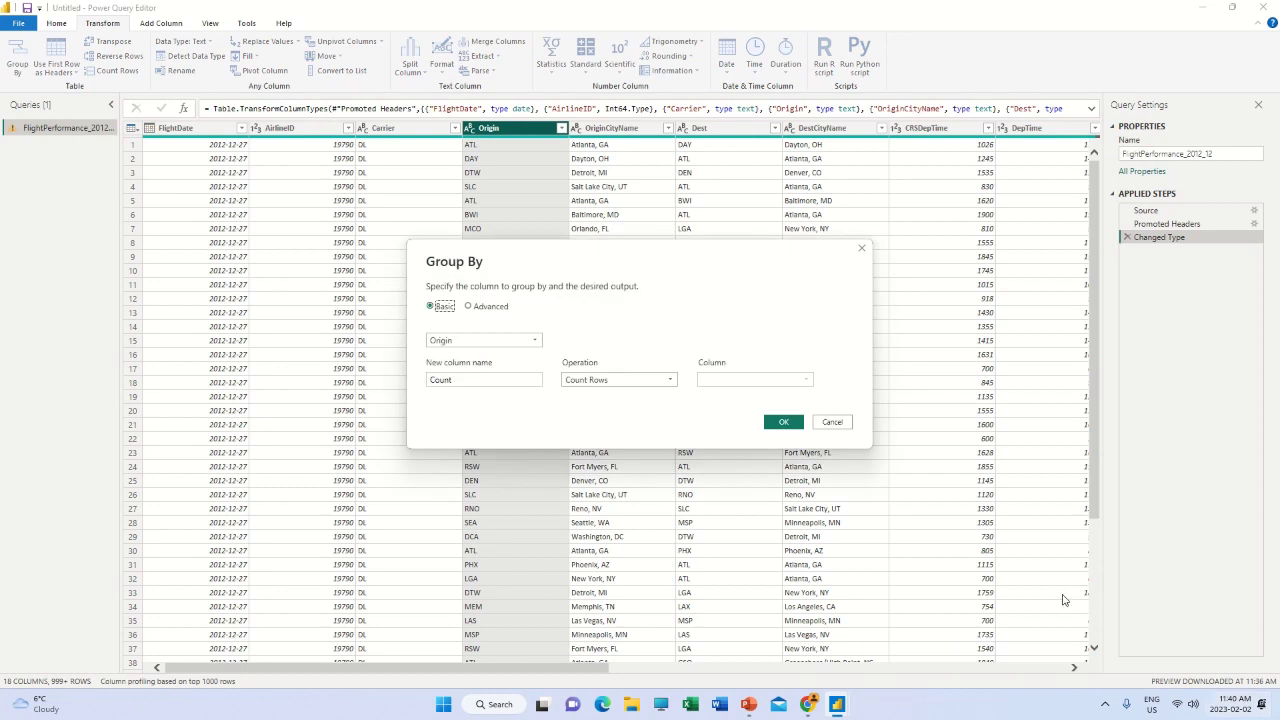
click(529, 341)
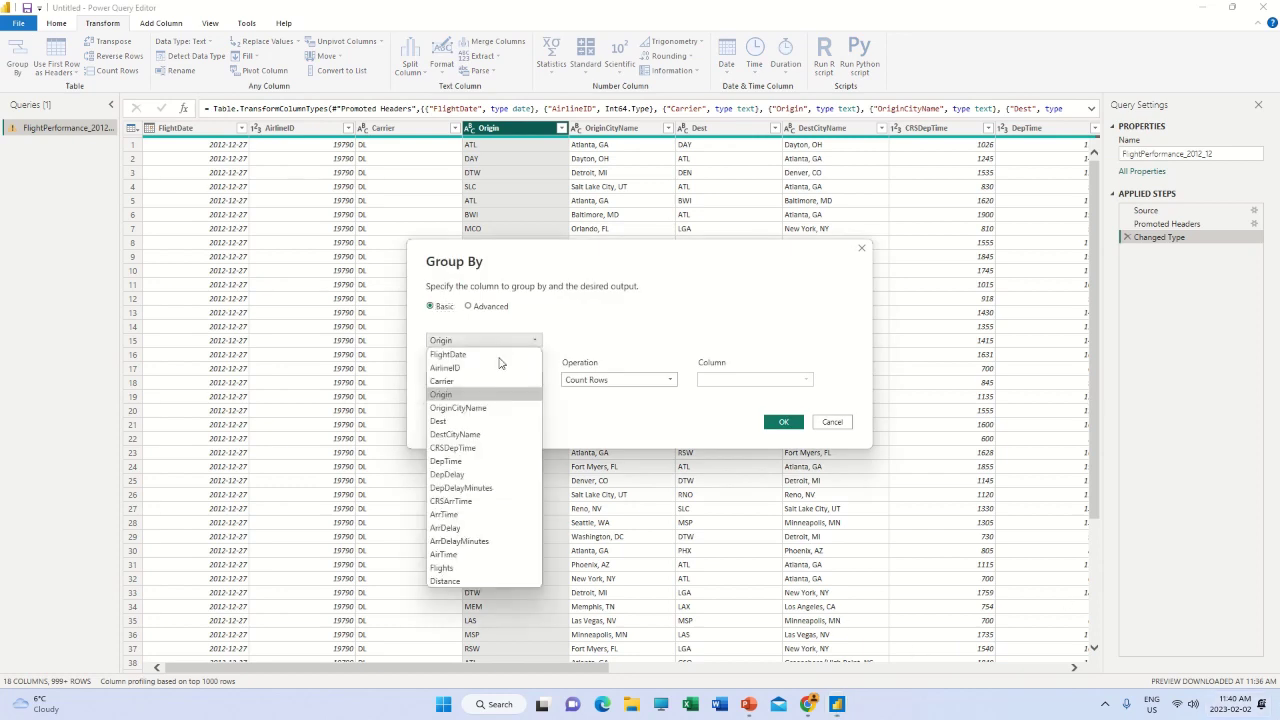
click(455, 409)
click(525, 342)
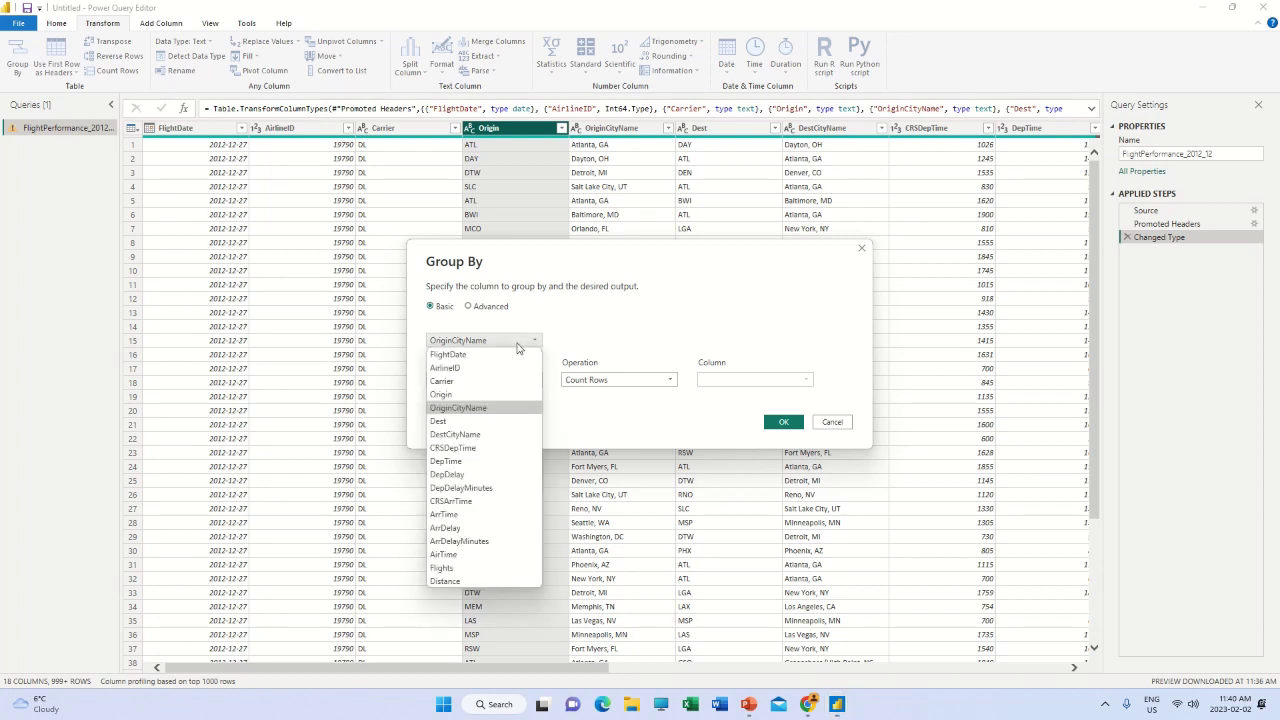
click(456, 395)
click(474, 385)
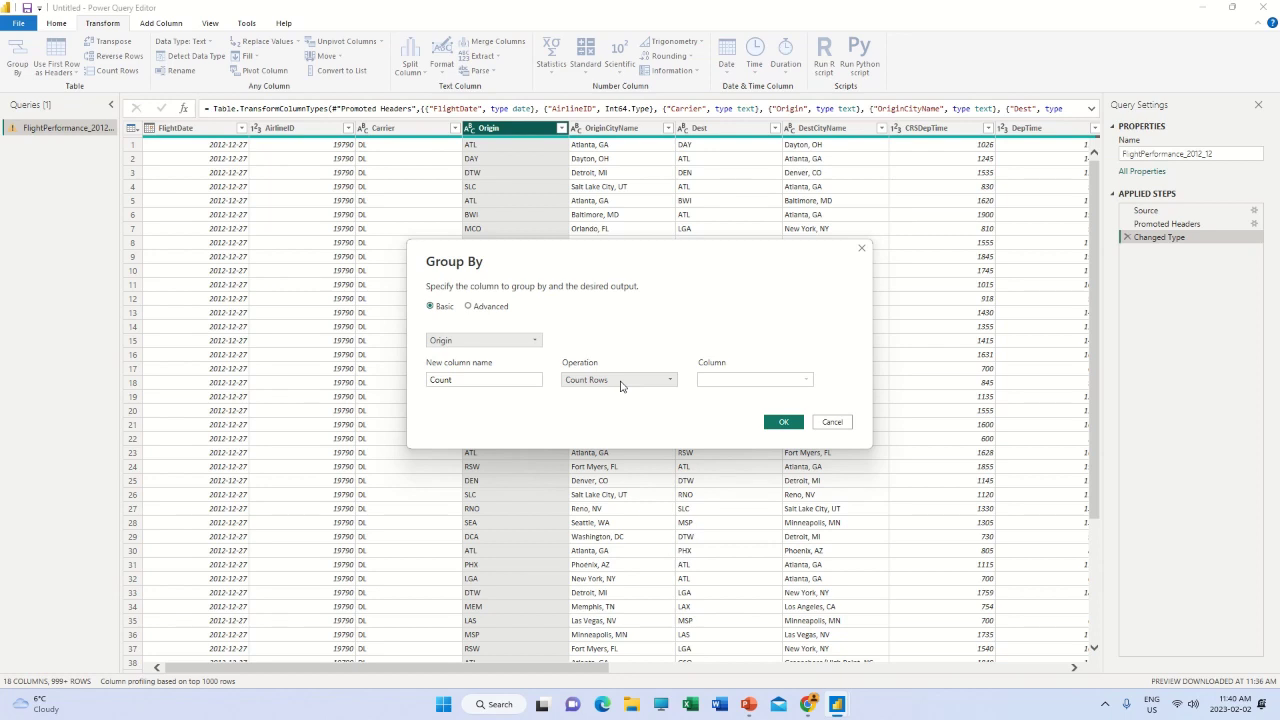
click(783, 422)
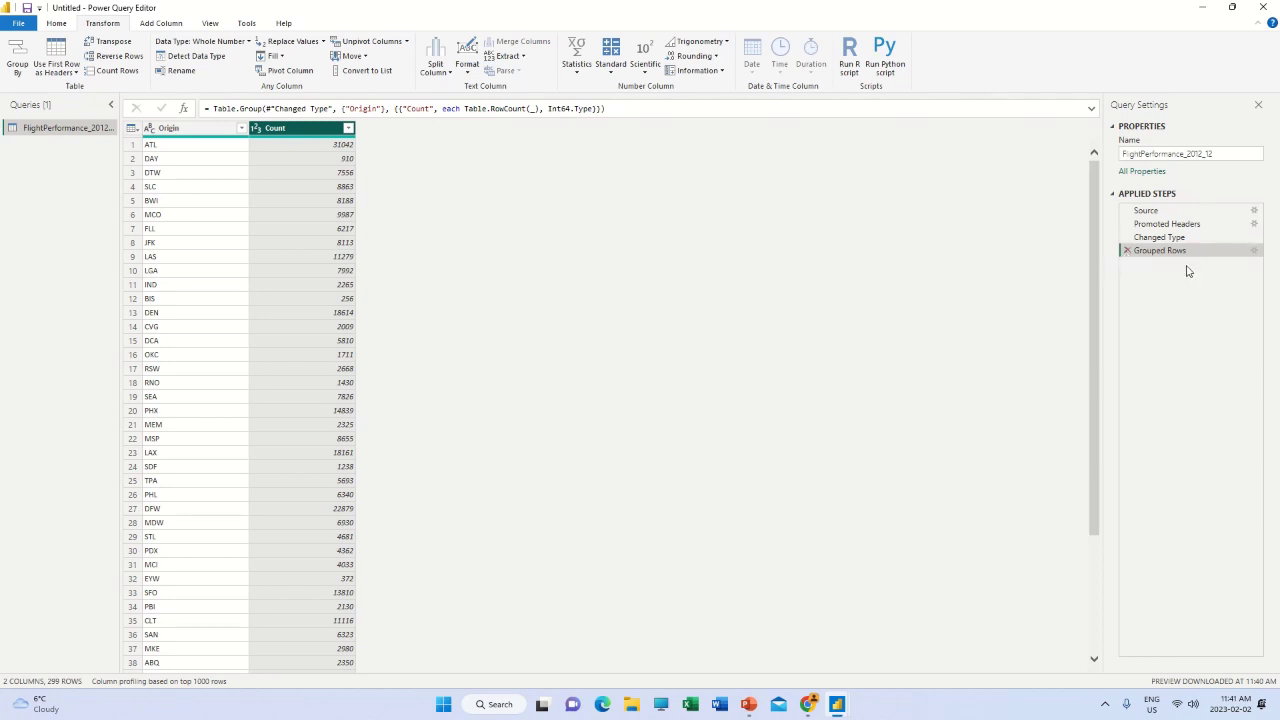
click(1126, 250)
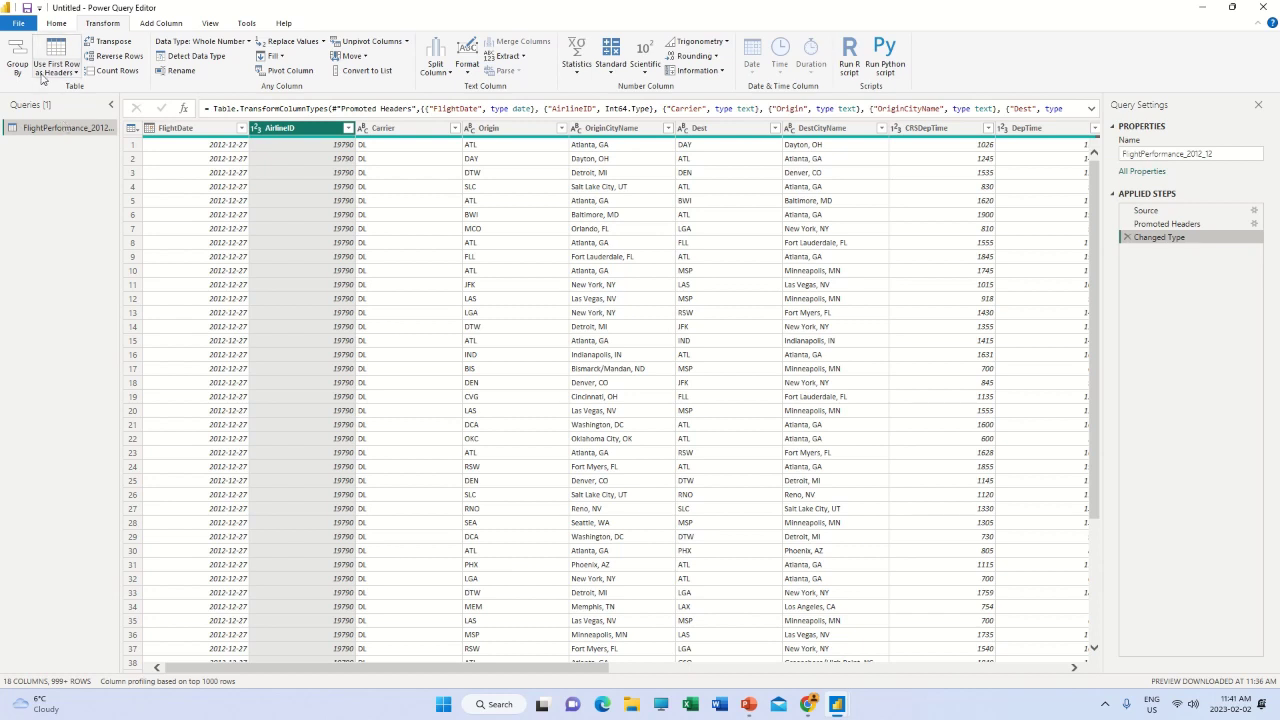
Set up an advanced Group By on the Origin column with Carrier as the second grouping column
click(516, 131)
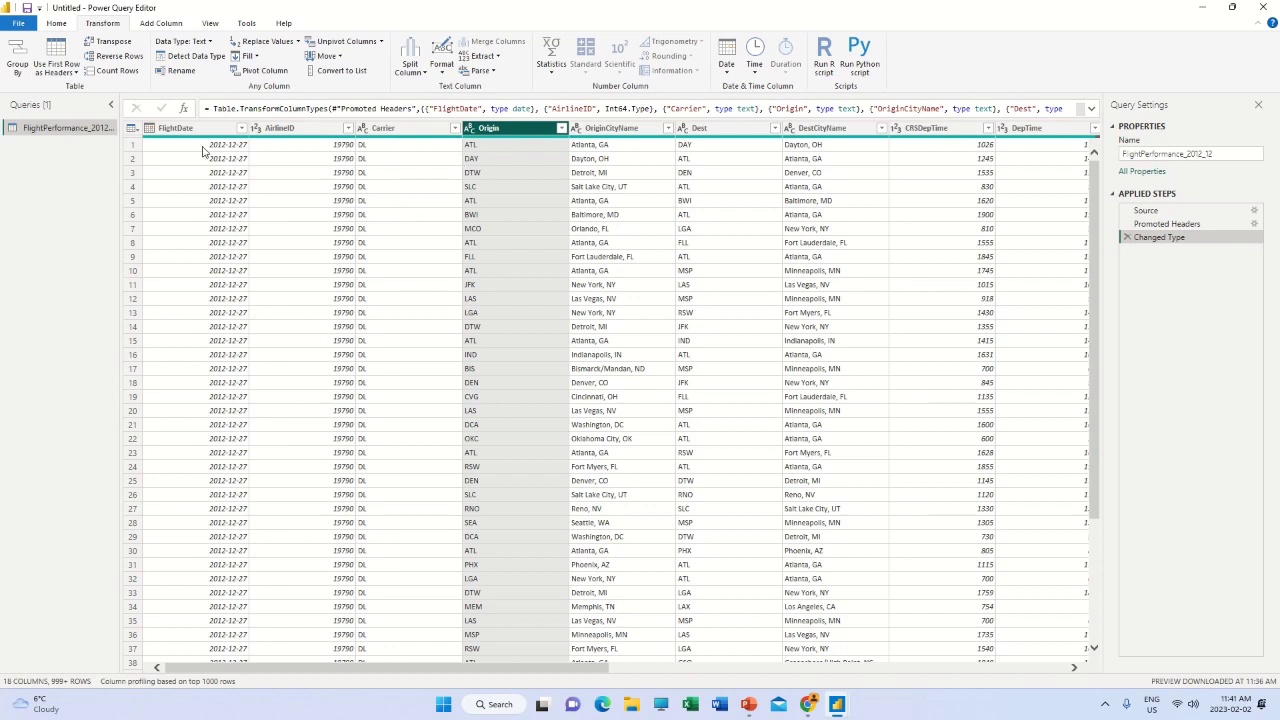
click(18, 62)
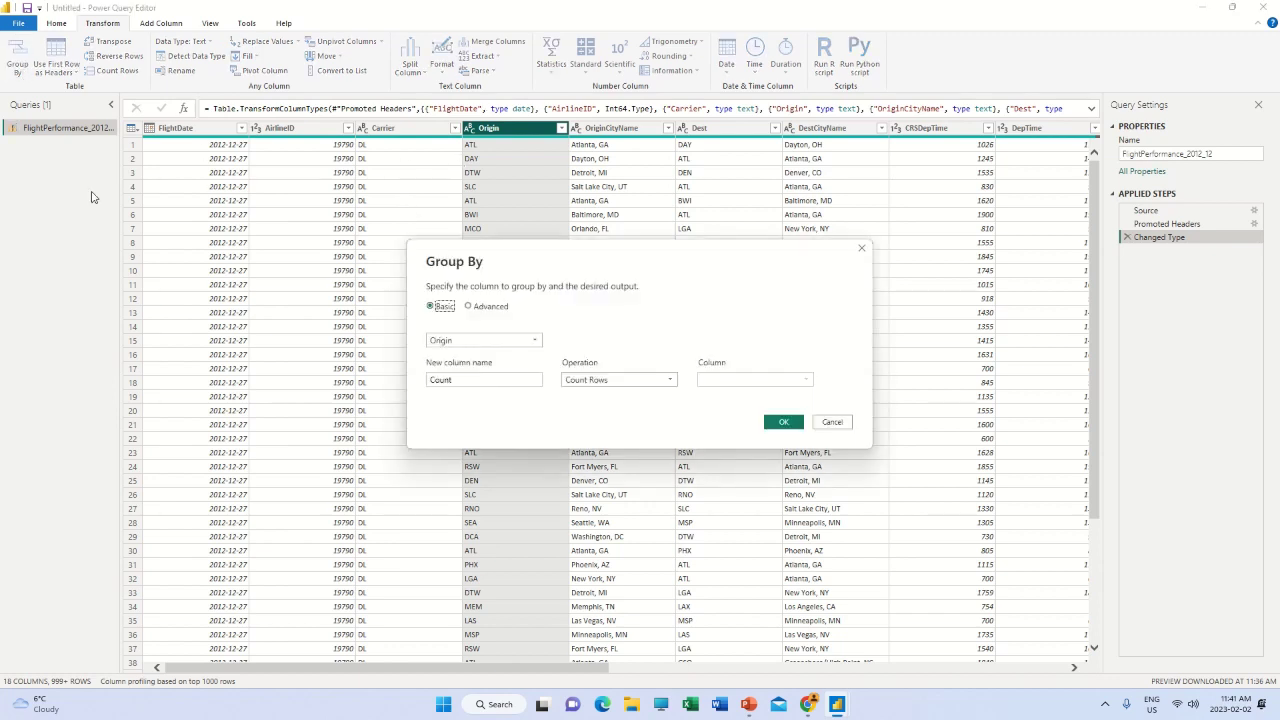
click(469, 306)
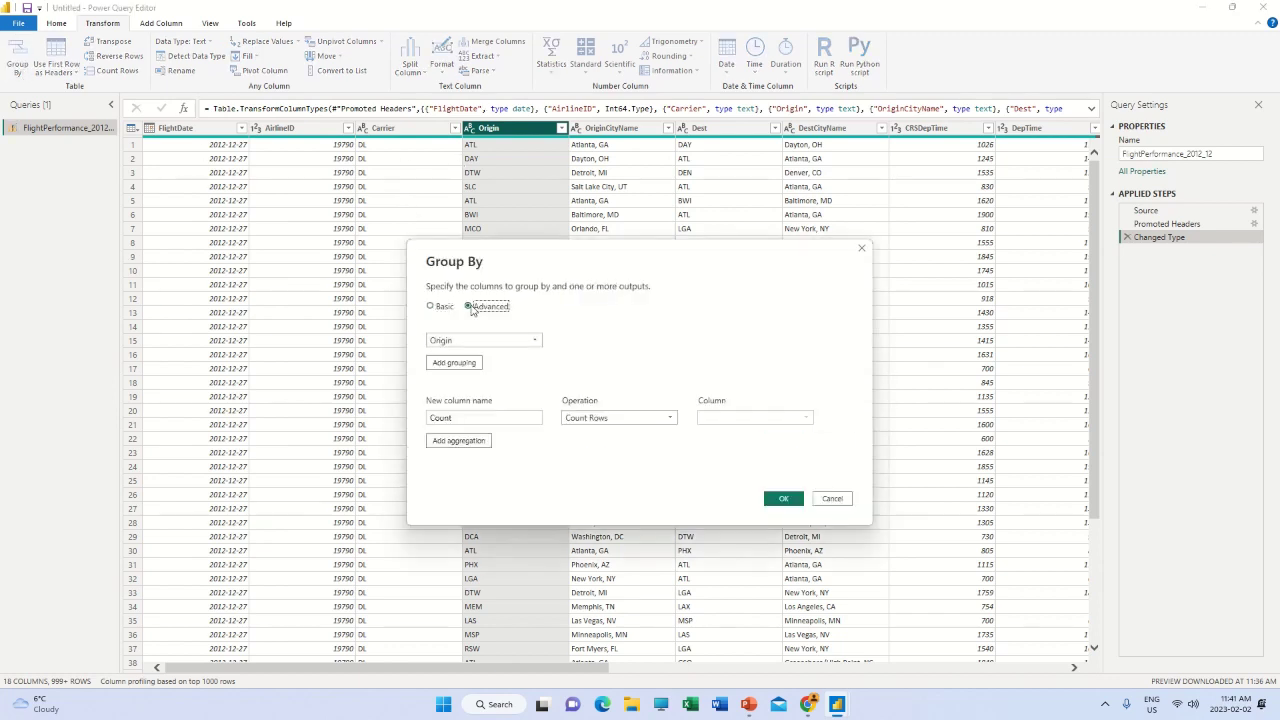
click(479, 363)
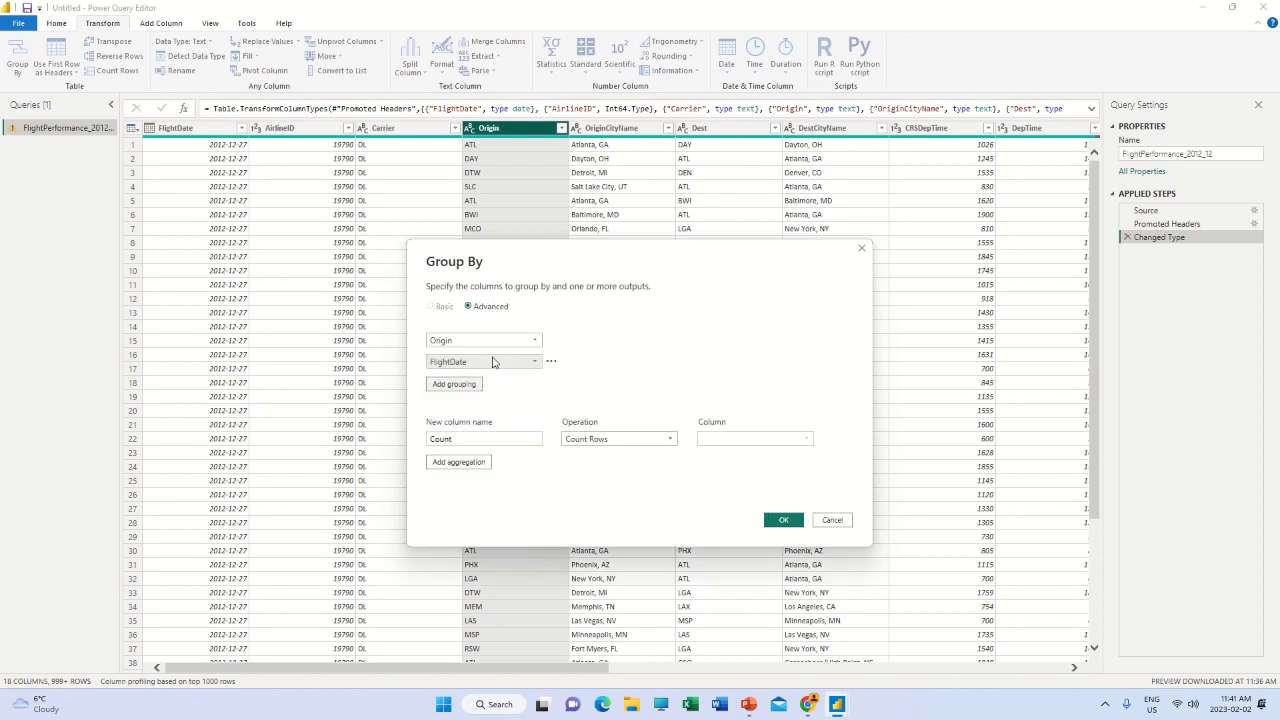
click(493, 362)
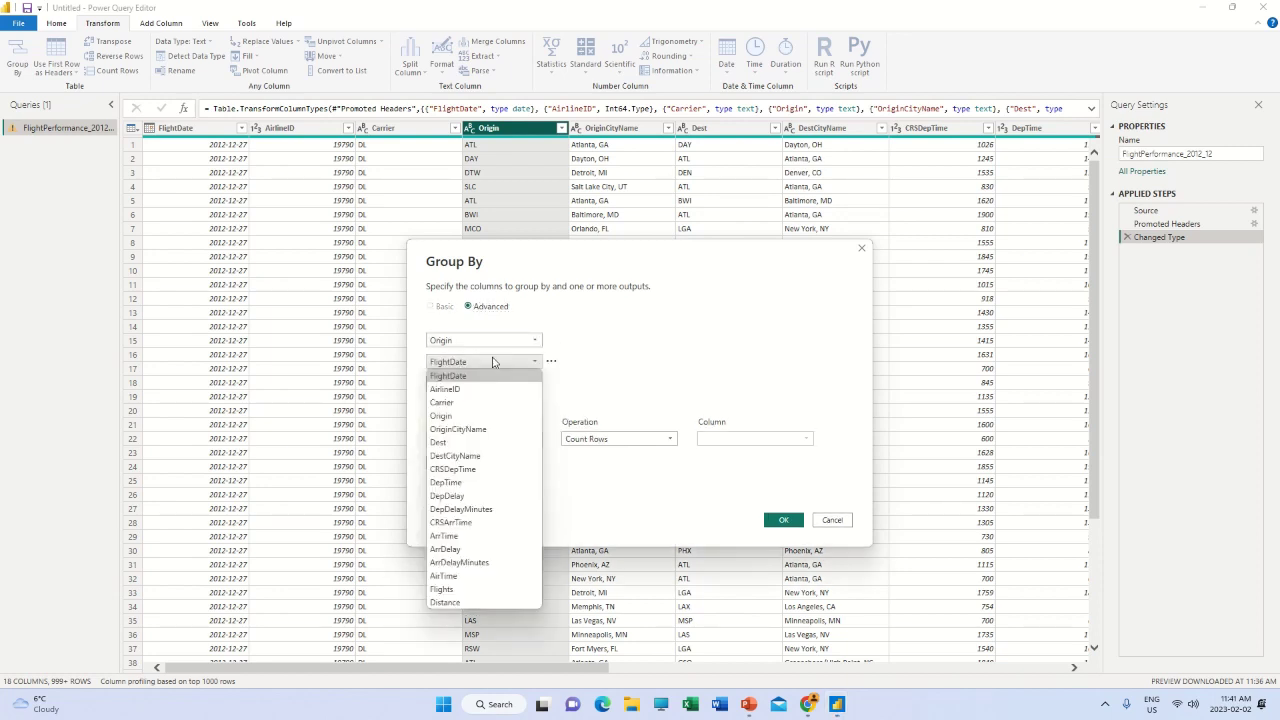
click(460, 405)
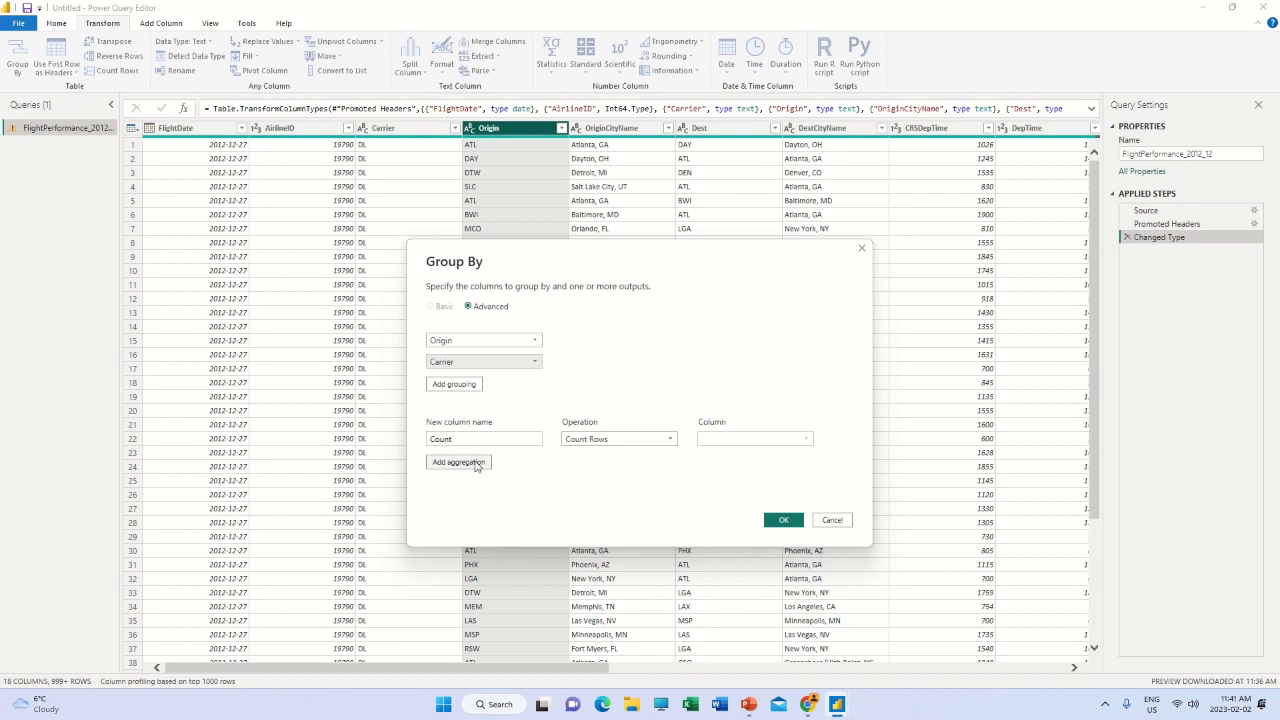
Add an aggregation named AvgDelay to the grouping that calculates the Average of DepDelay
click(463, 439)
click(448, 464)
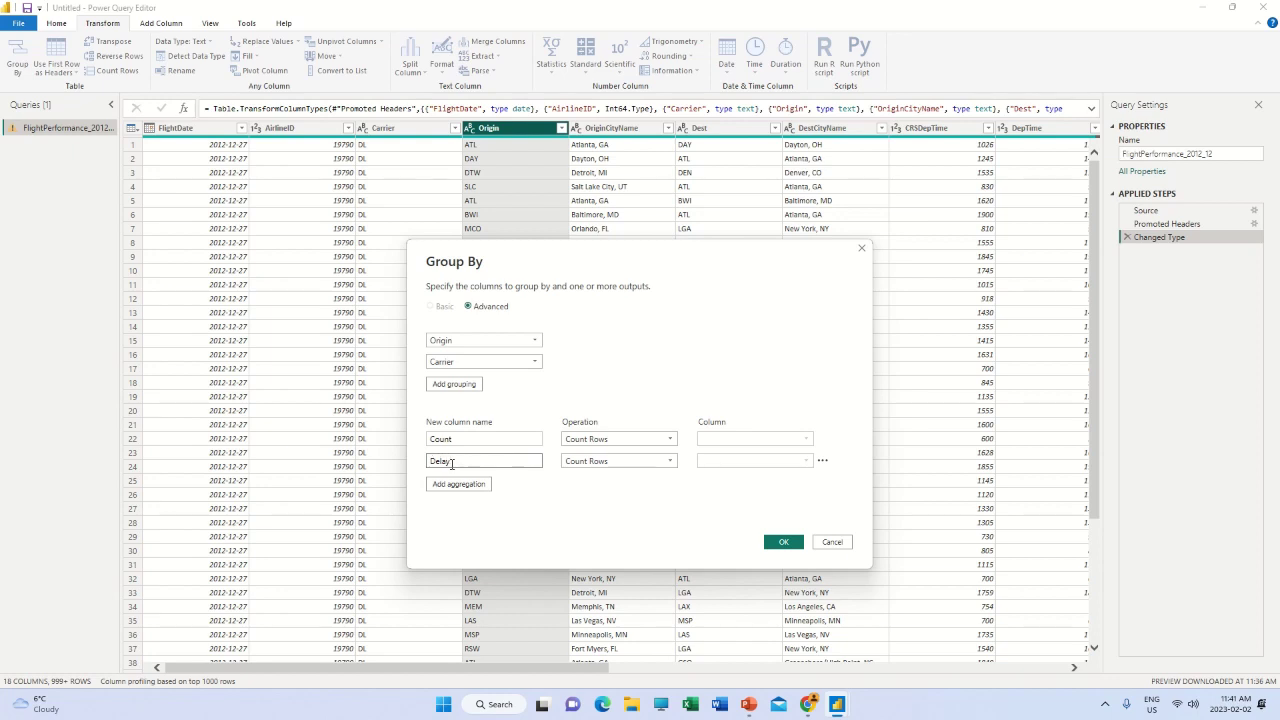
text(Avg)
click(628, 461)
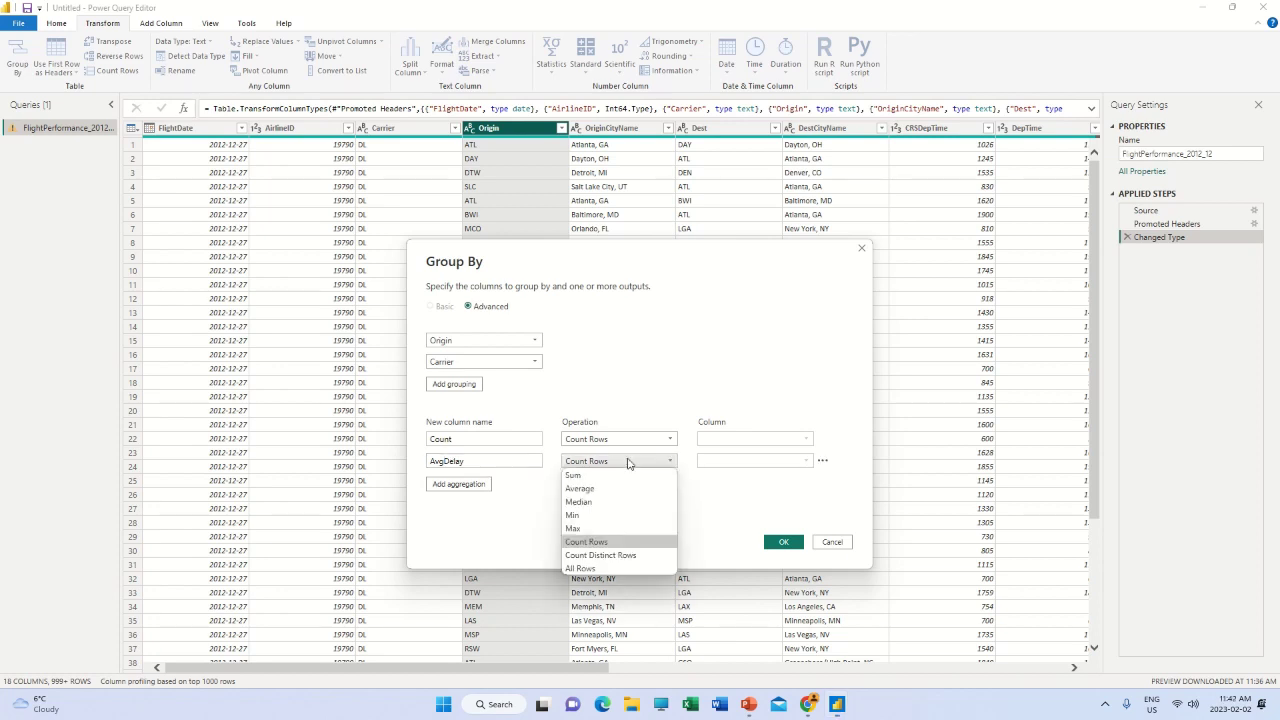
click(580, 488)
click(748, 462)
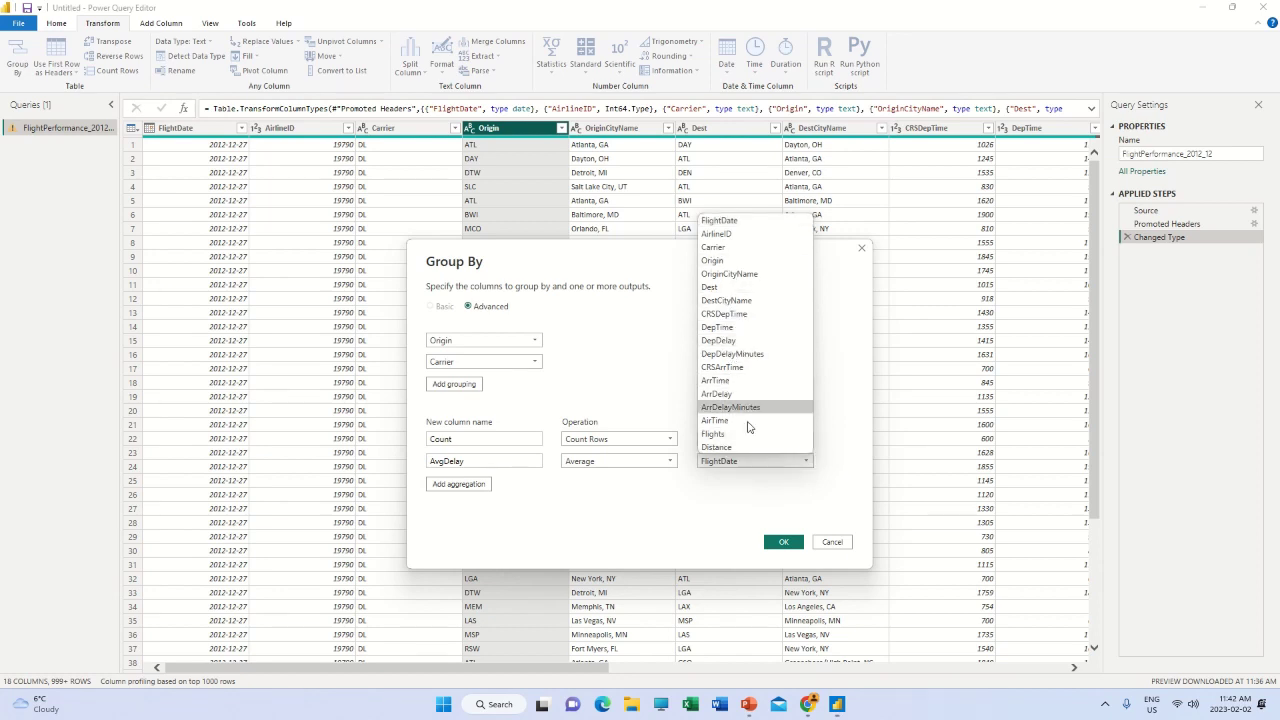
click(731, 342)
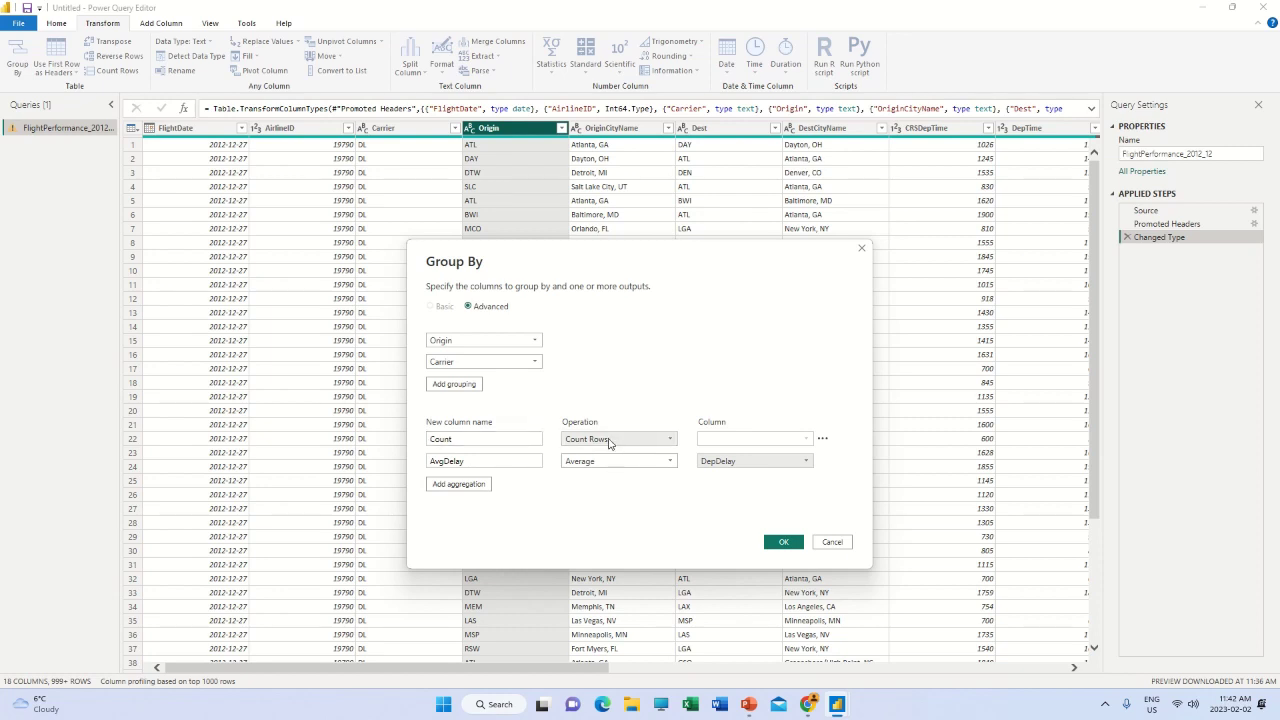
Add an aggregation named MaxDely that takes the Max of DepDelay, and apply the grouping
click(474, 488)
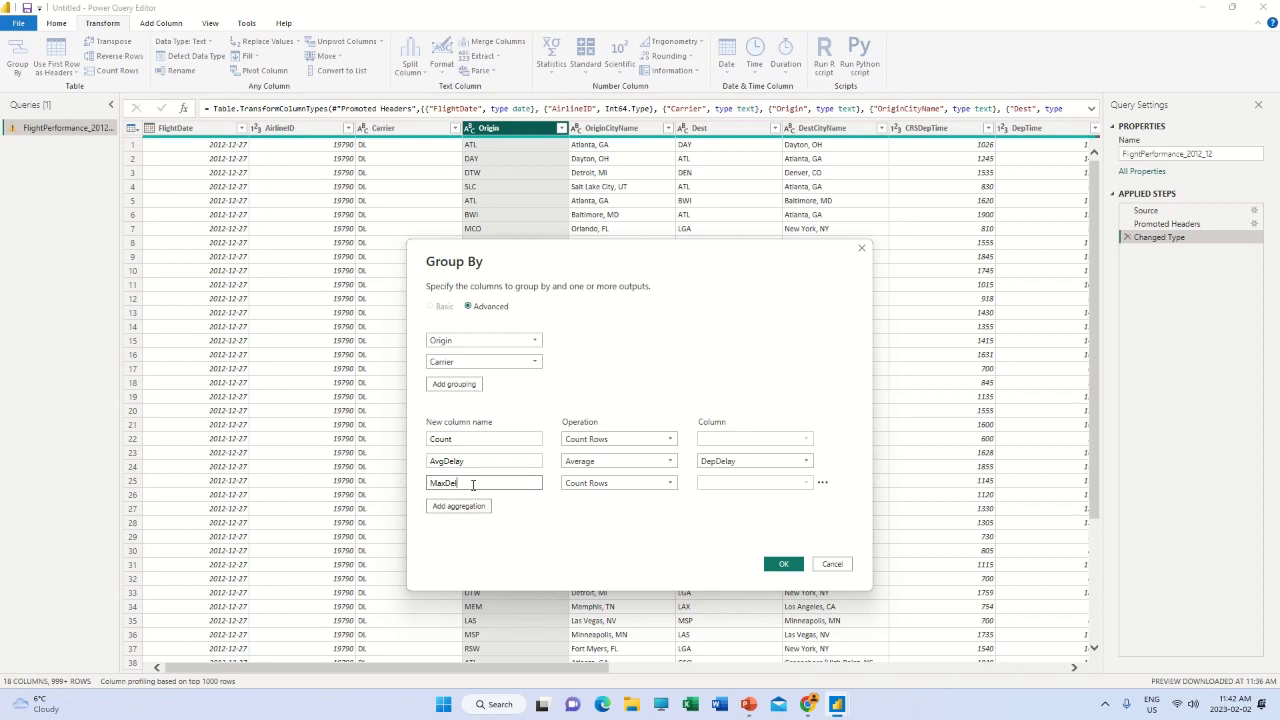
text(MaxDely)
click(645, 486)
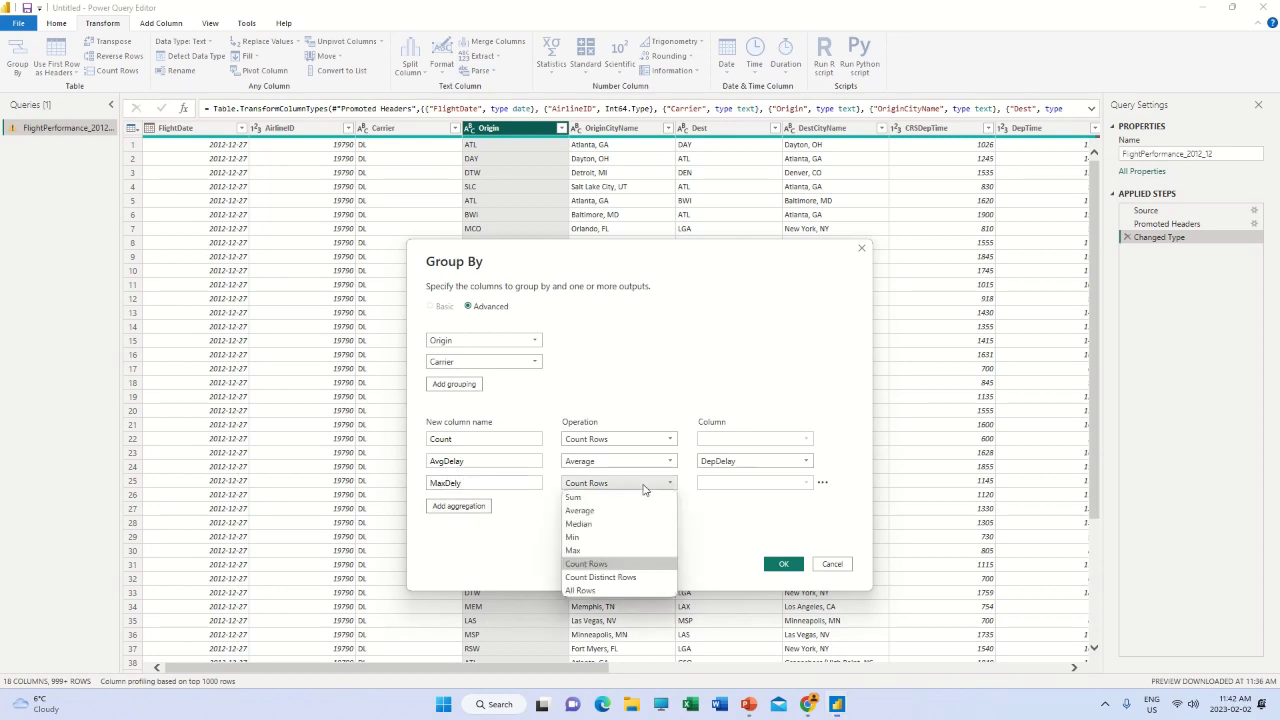
click(581, 552)
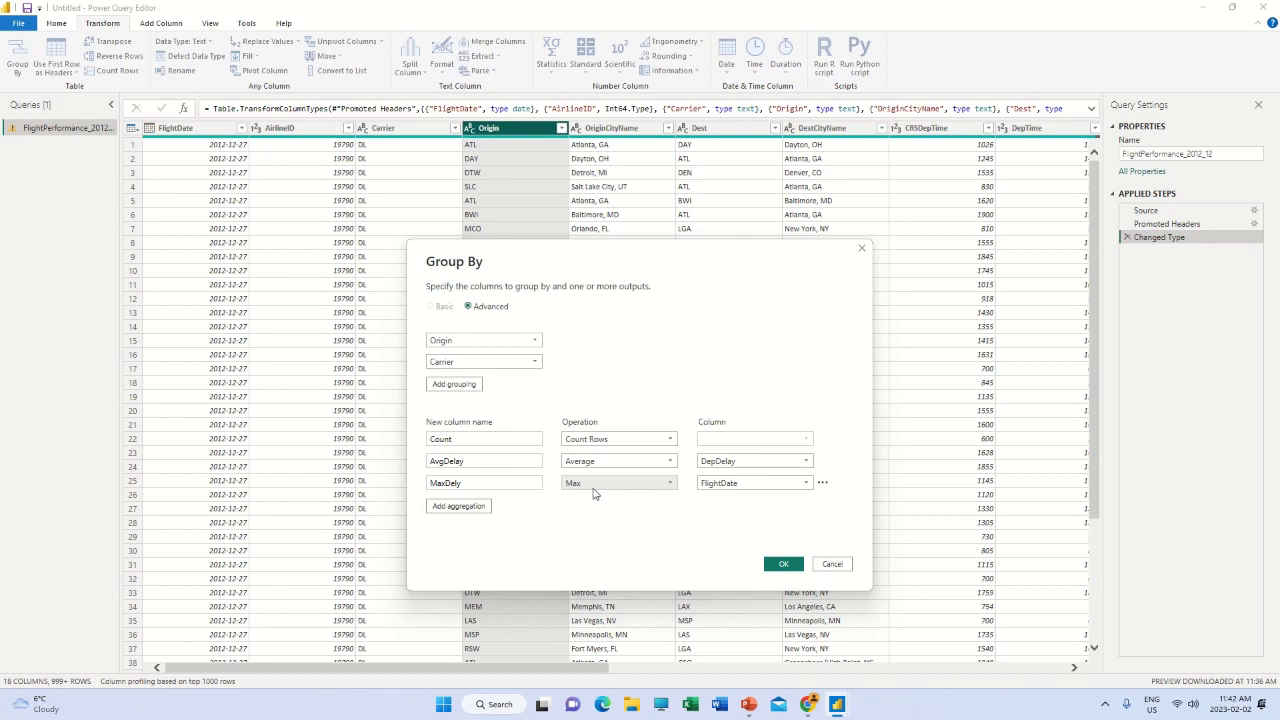
click(745, 484)
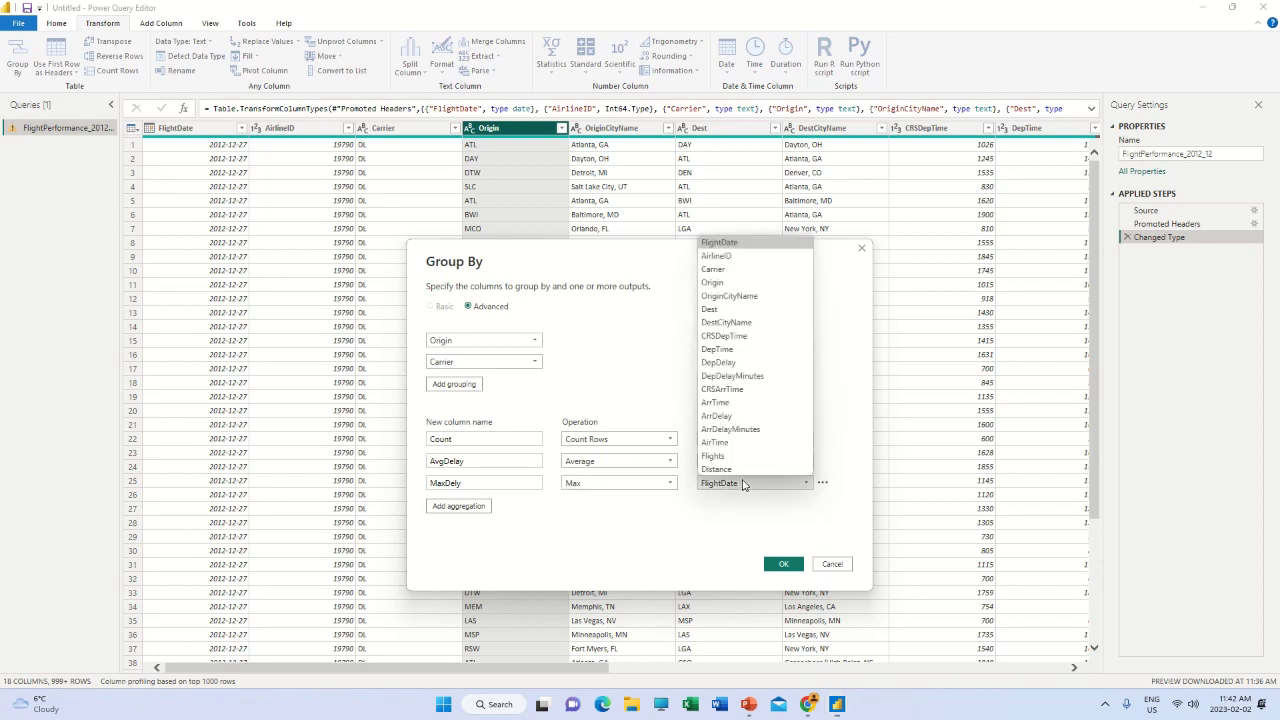
click(724, 363)
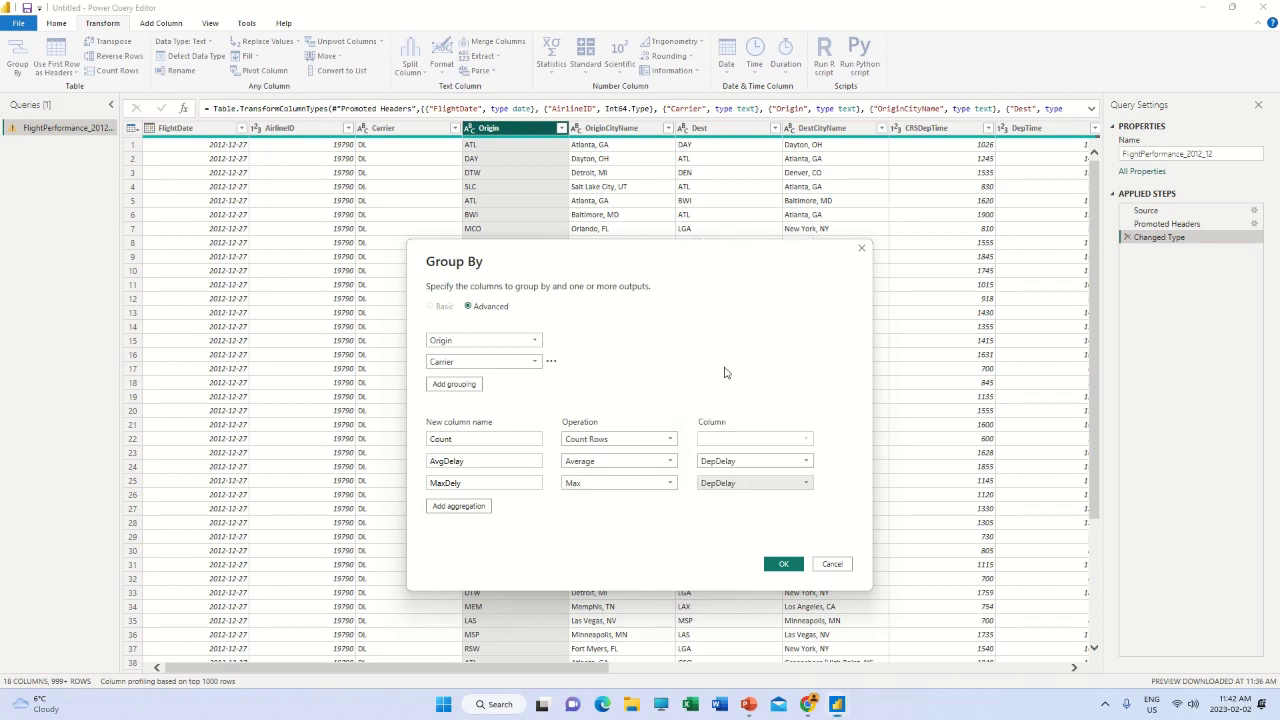
click(788, 563)
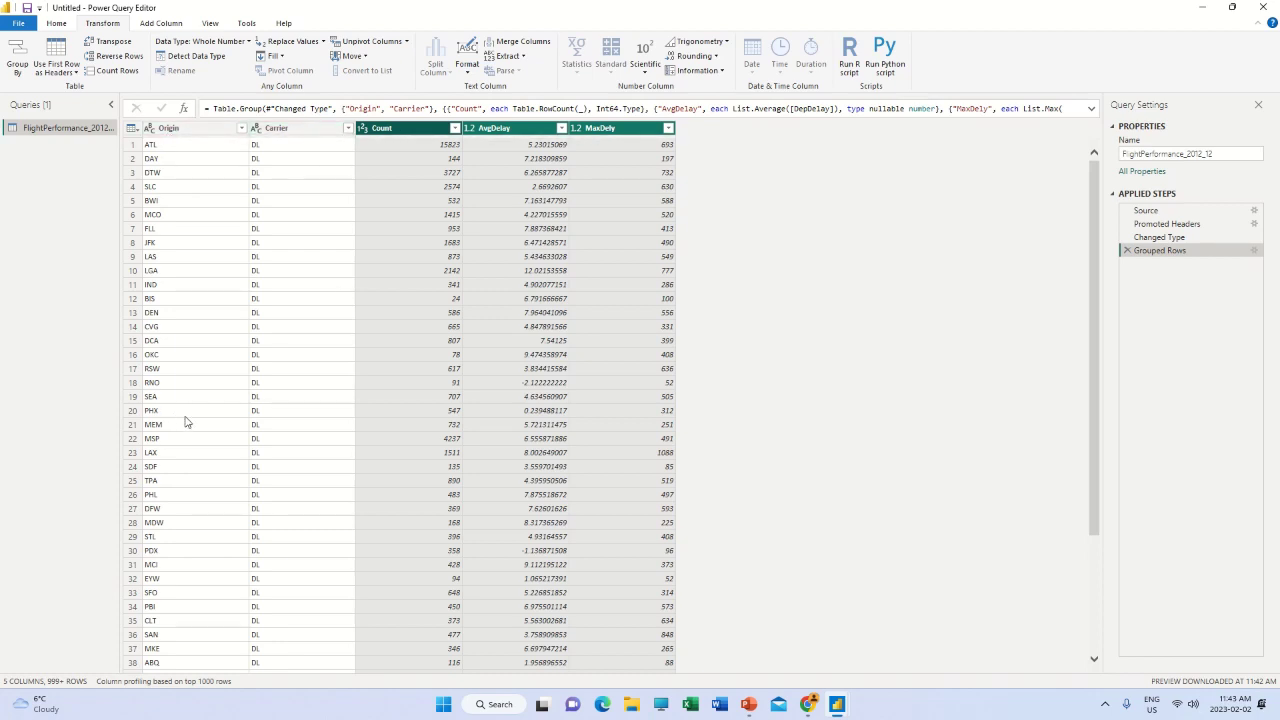
Review the grouped rows, examining the count, average delay and maximum delay for each origin and carrier
scroll(185, 421, down, 20)
scroll(185, 421, down, 20)
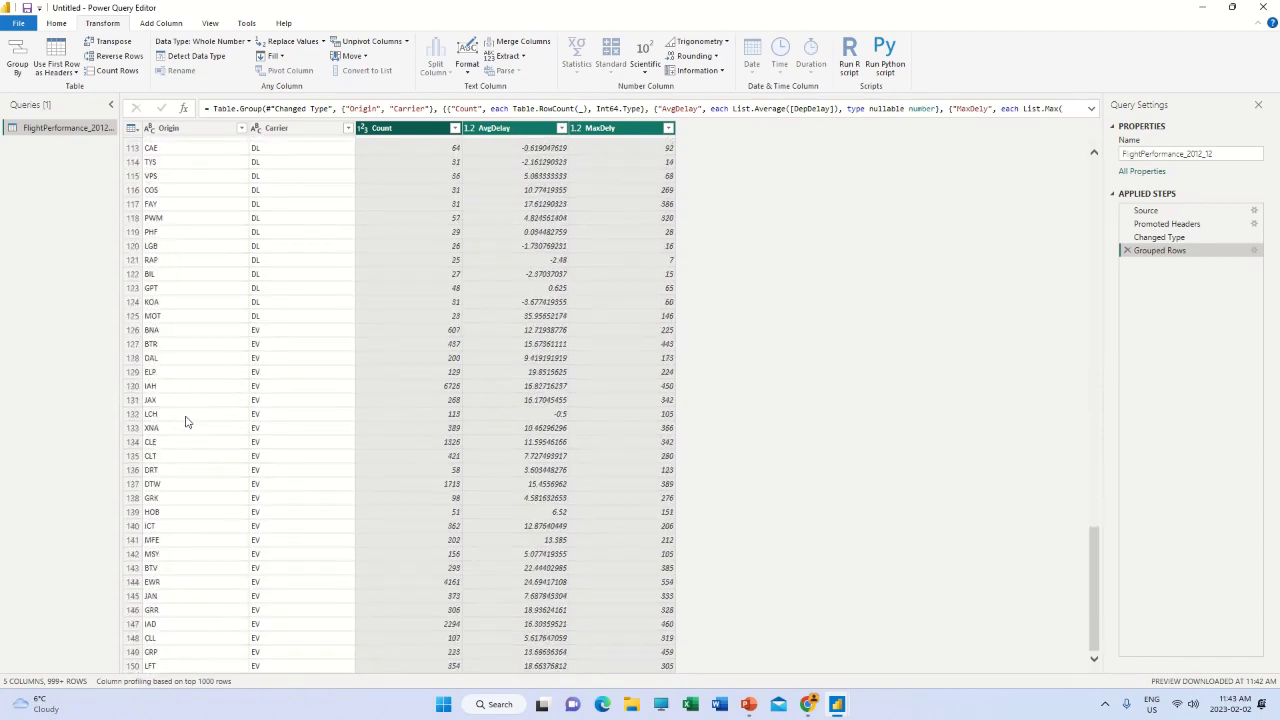
scroll(185, 421, down, 20)
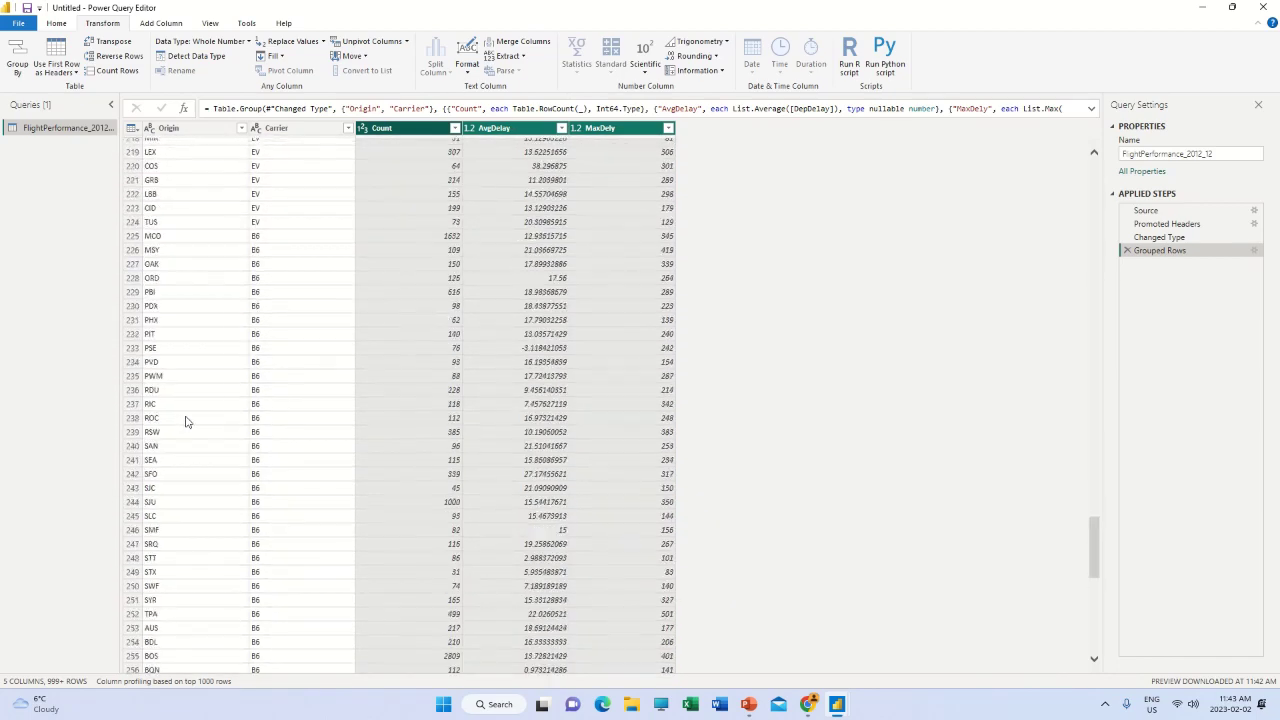
scroll(185, 421, up, 18)
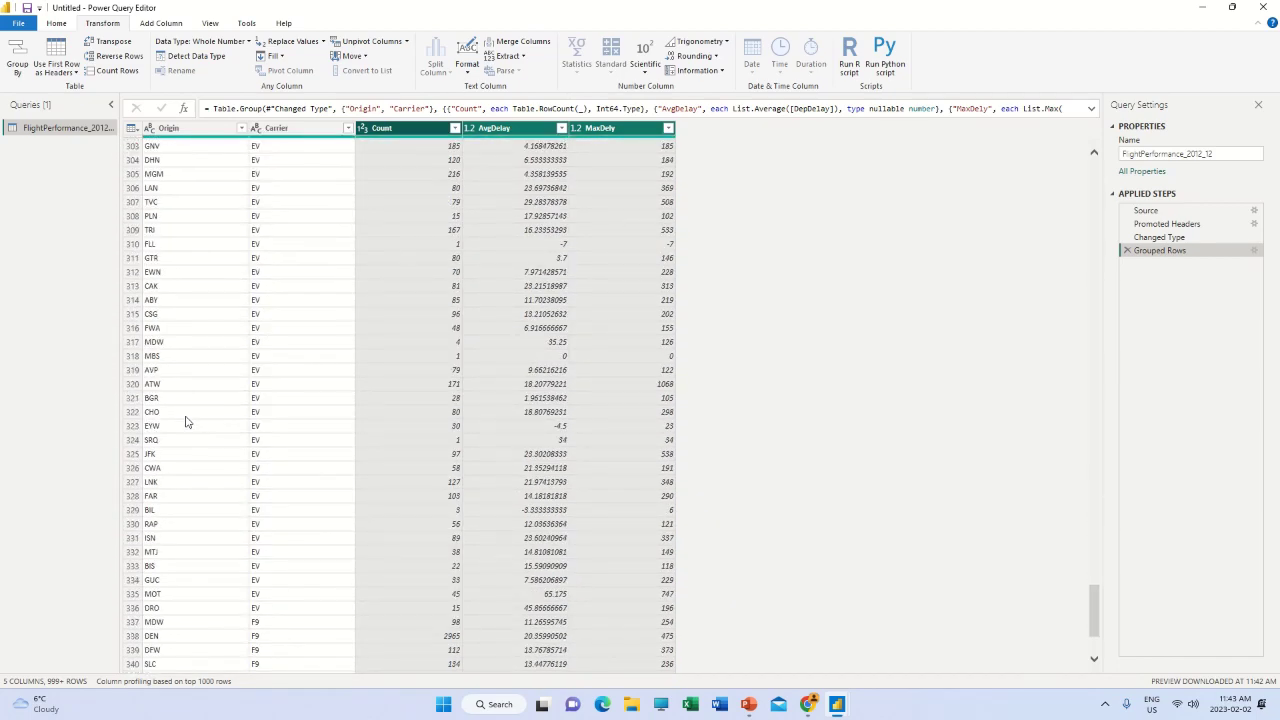
Delete the Origin grouping so the rows are grouped only by OriginCityName
scroll(185, 421, up, 20)
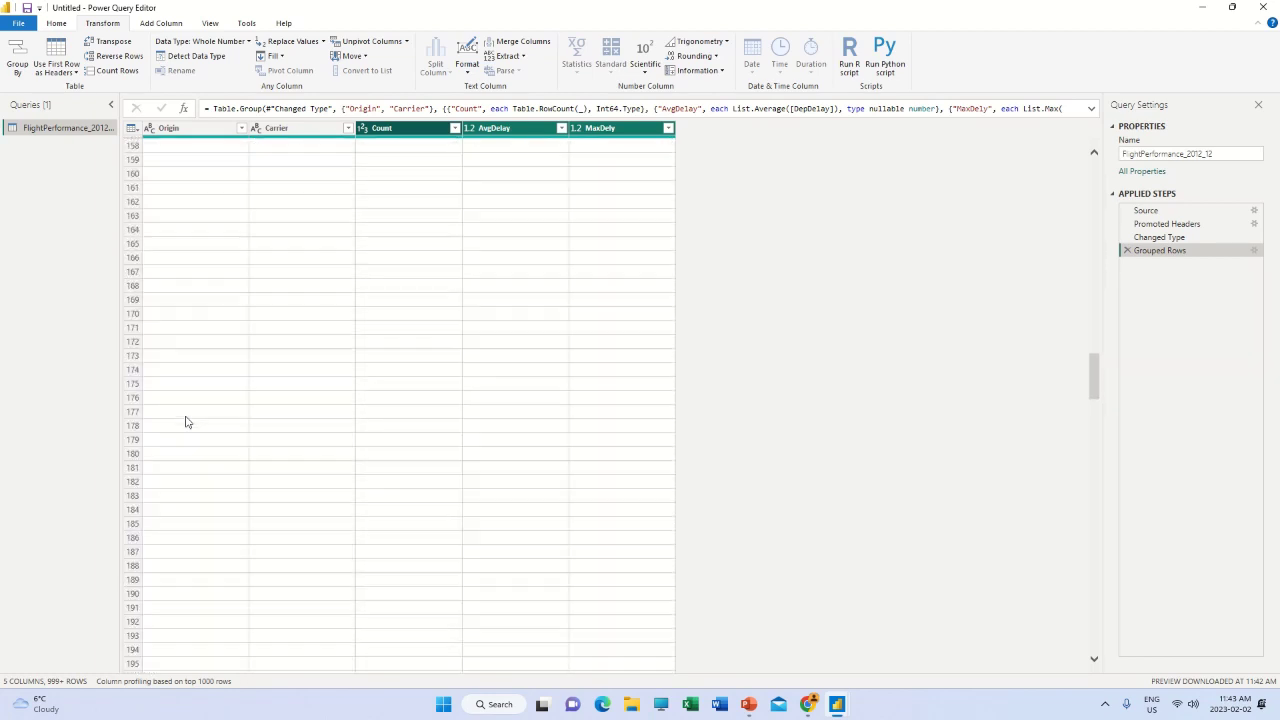
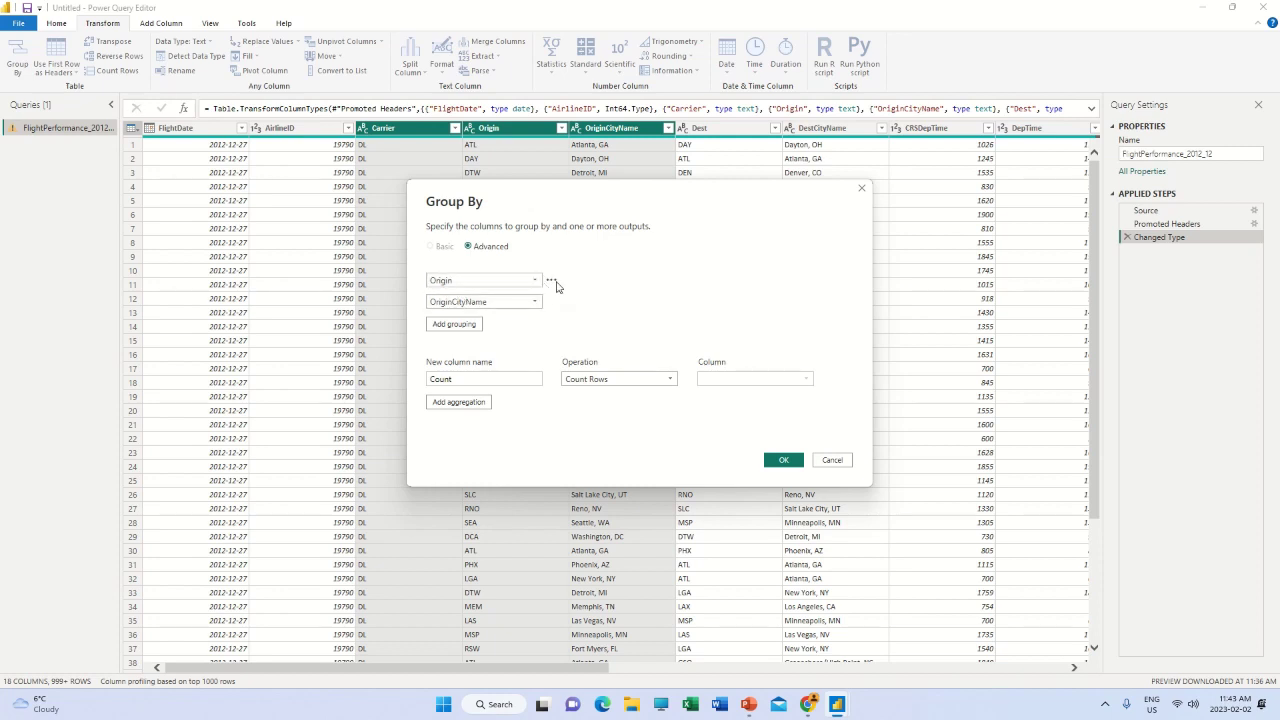
click(551, 280)
click(571, 300)
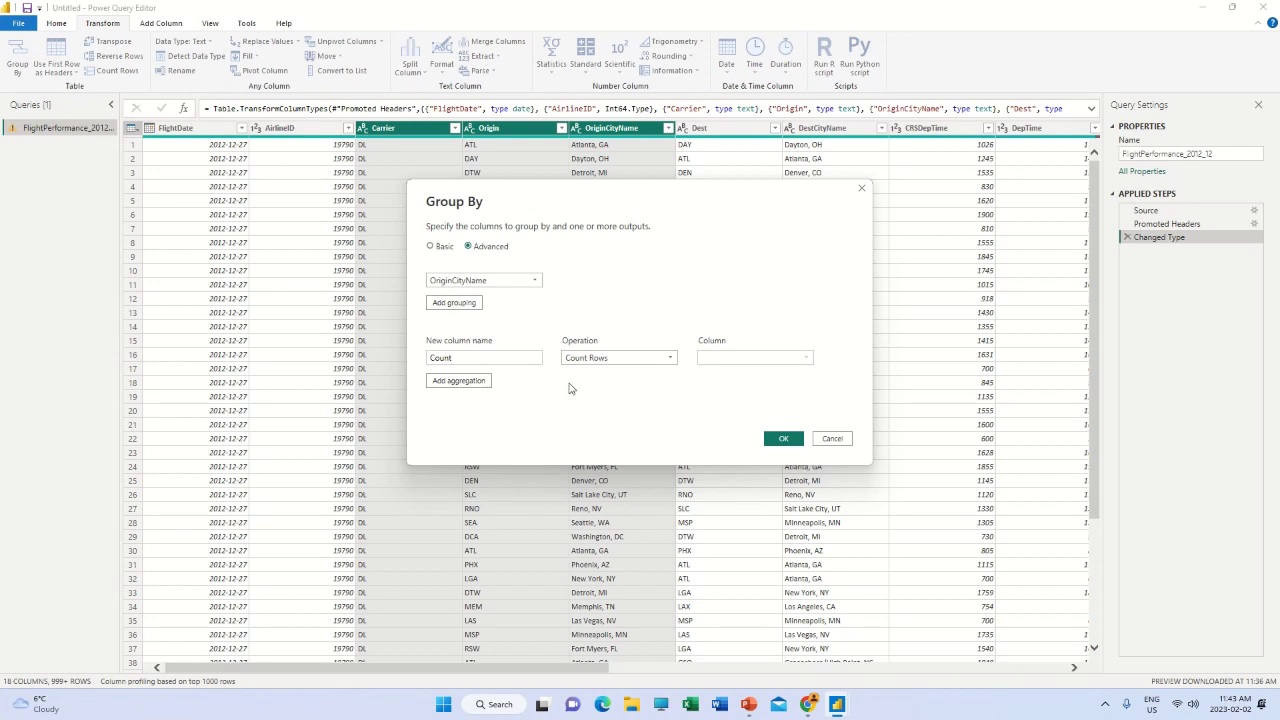
Configure the aggregation as FlightDelay, calculating the Average of DepDelay, and apply the grouping
click(495, 358)
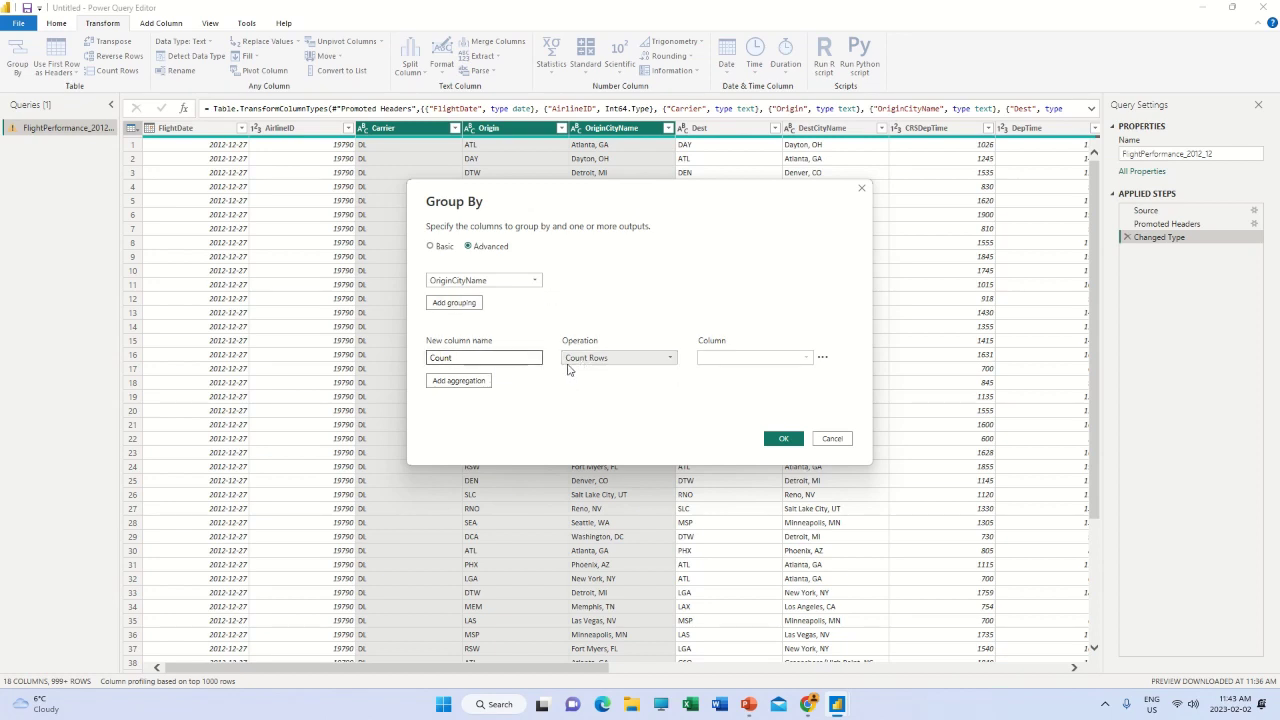
click(608, 360)
click(598, 385)
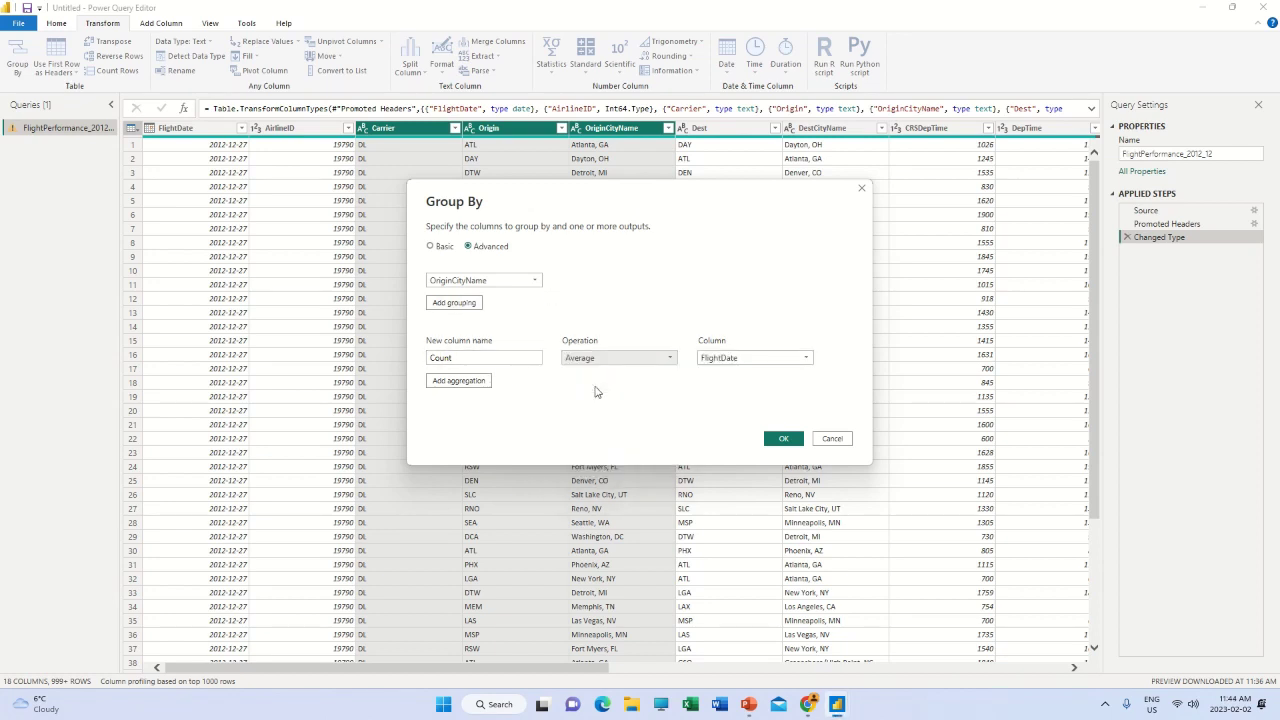
click(488, 358)
click(614, 358)
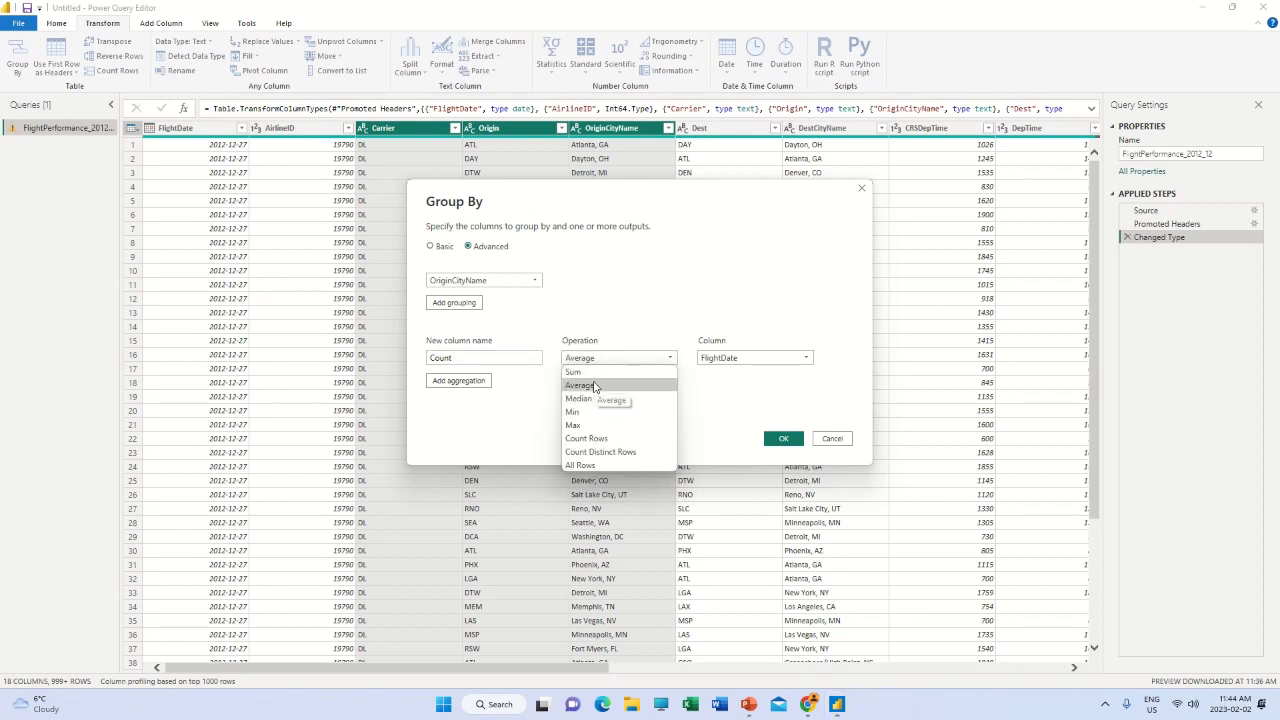
click(595, 387)
key(shift+Tab)
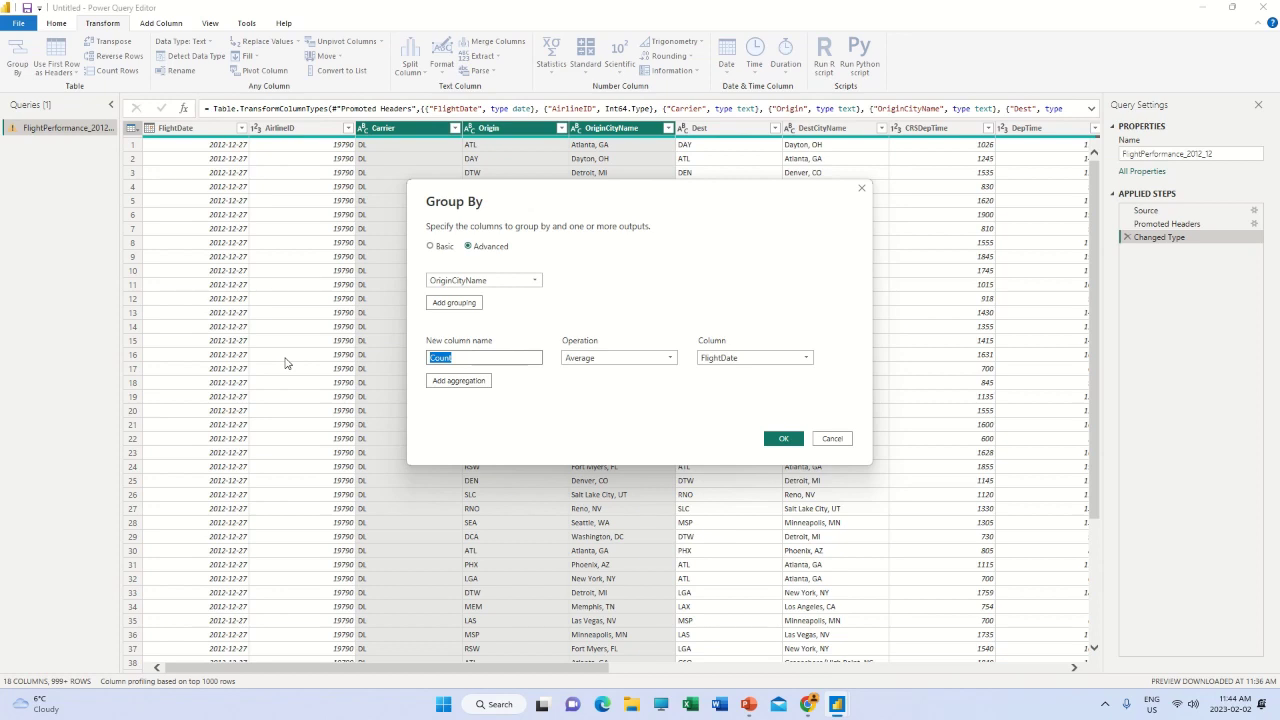
text(FlightDelay)
click(737, 358)
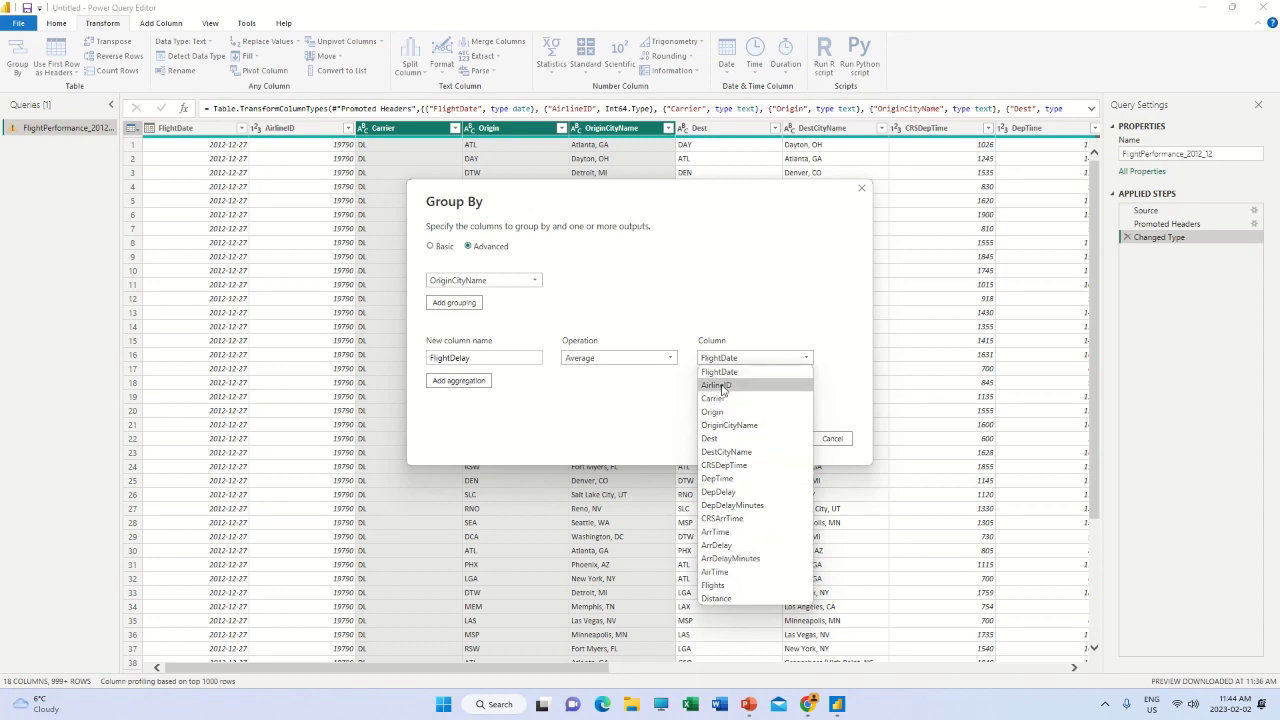
click(732, 492)
click(781, 440)
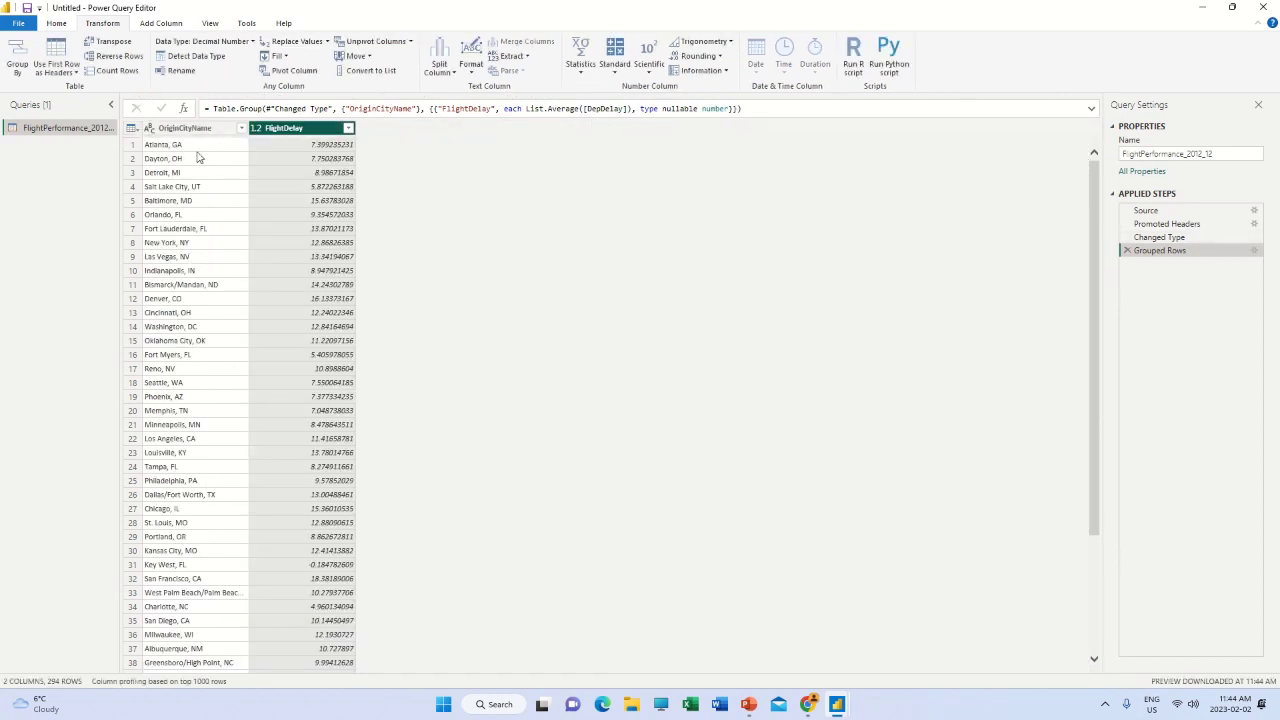
Review the grouped rows from first to last, examining the average departure delay for each origin city and the row count
scroll(195, 243, down, 20)
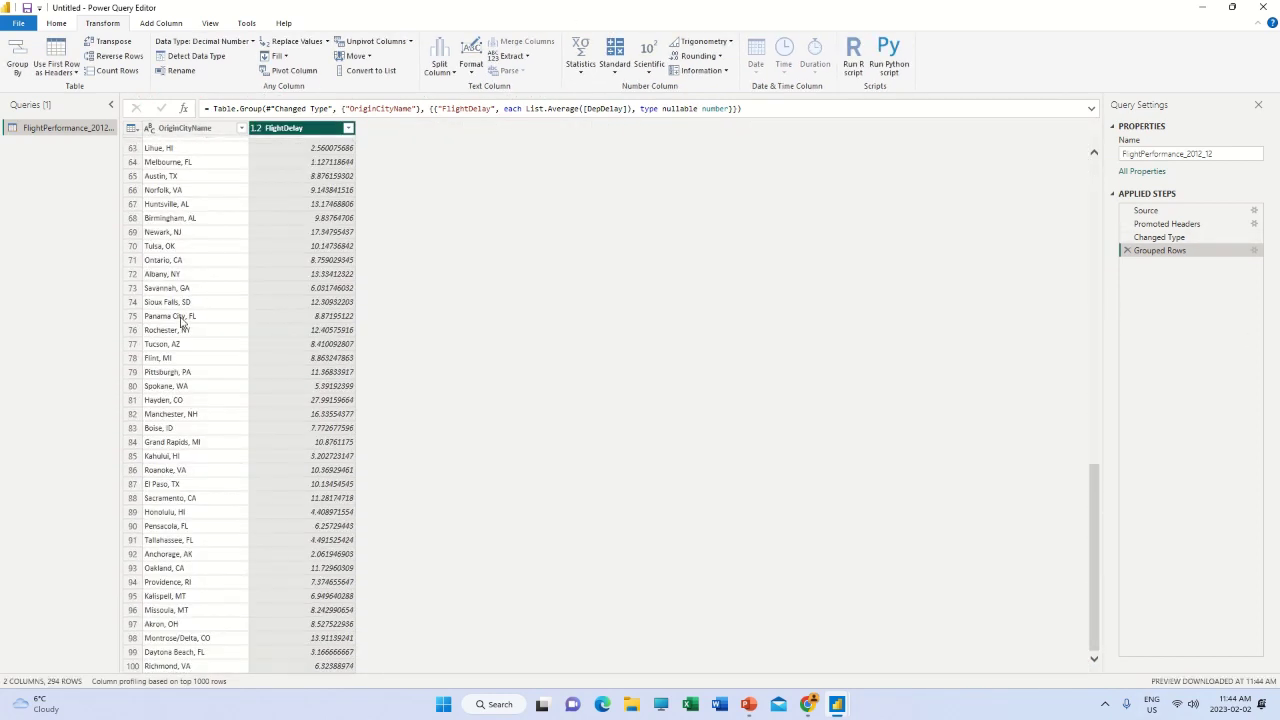
scroll(181, 323, up, 20)
scroll(181, 323, up, 3)
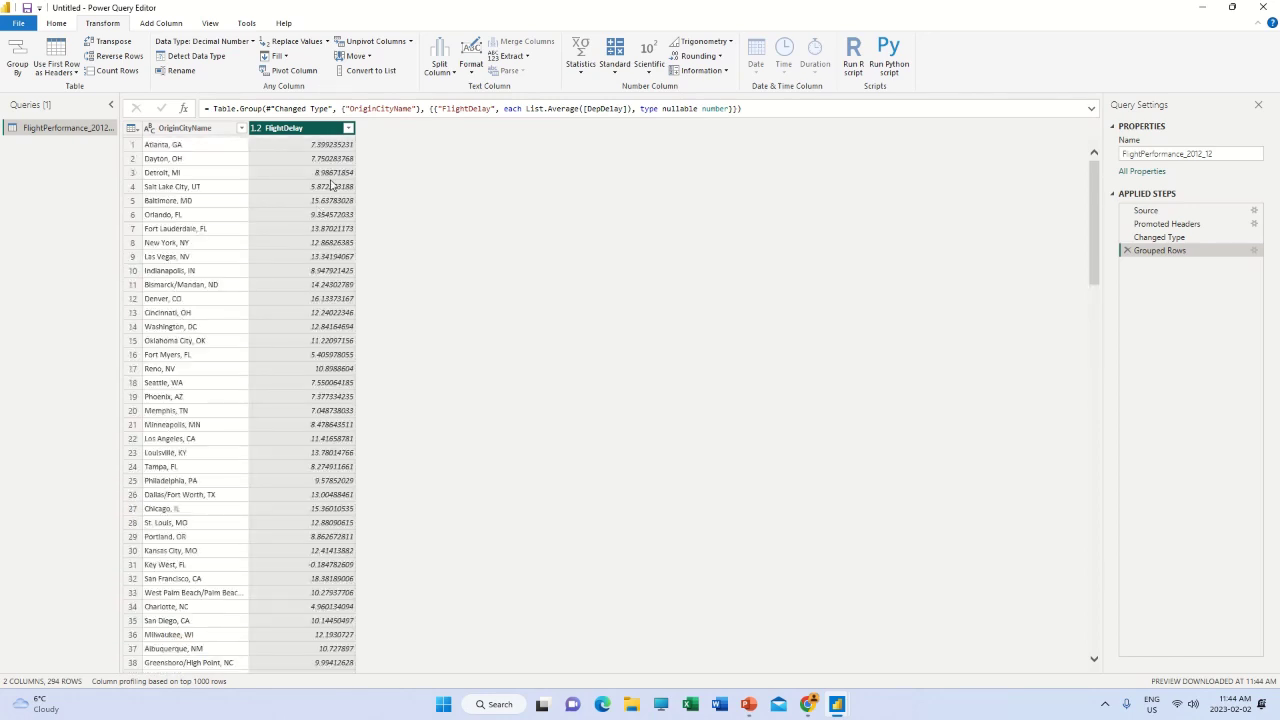
scroll(343, 437, down, 15)
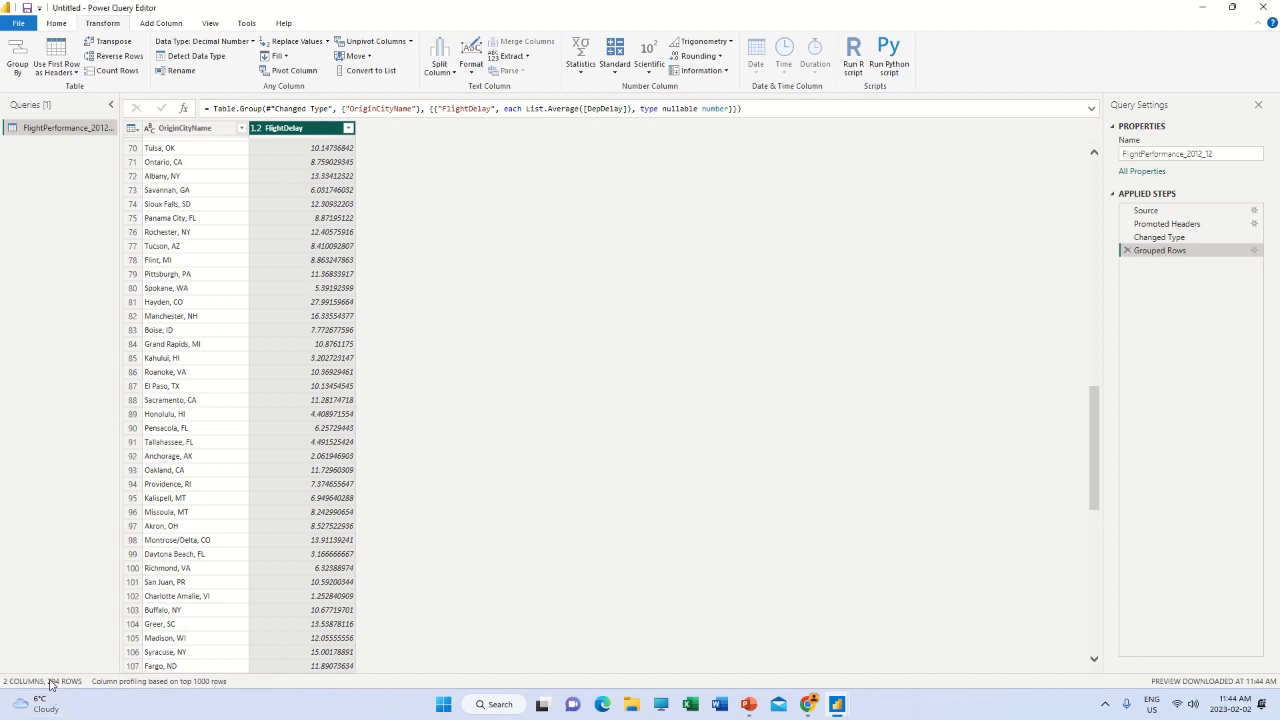
mouse_move(50, 700)
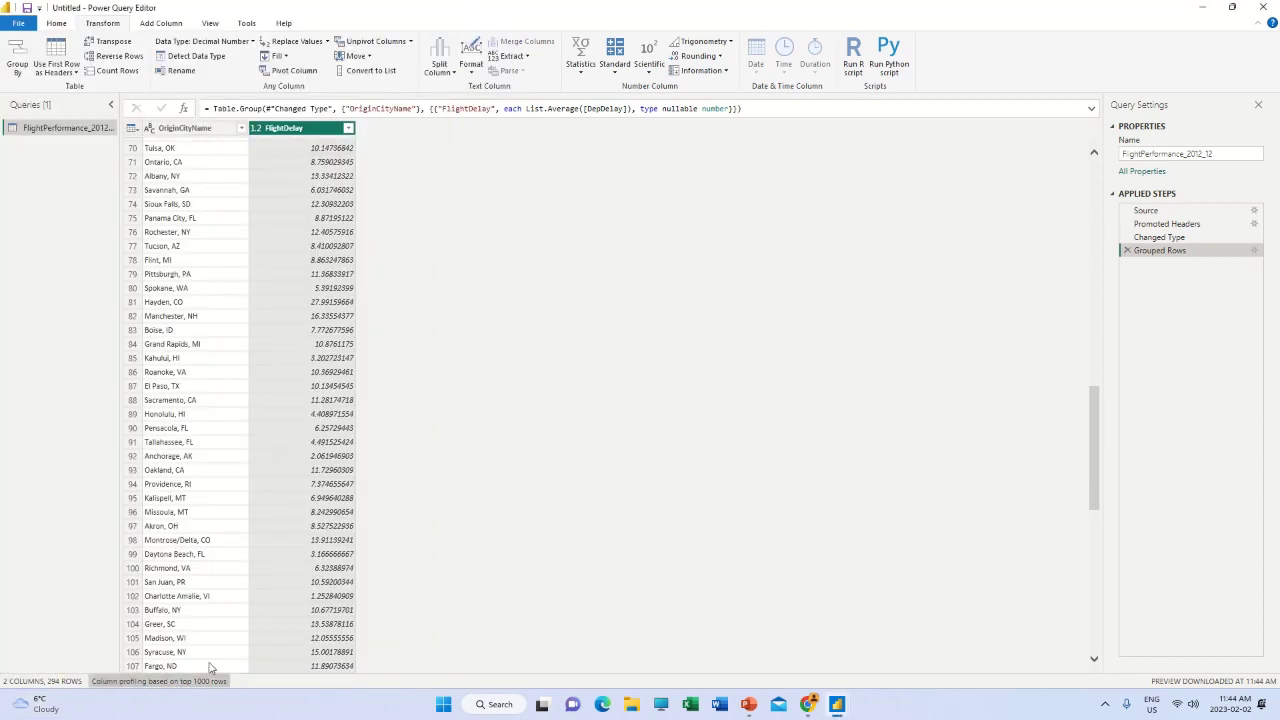
scroll(225, 600, down, 4)
scroll(233, 582, down, 10)
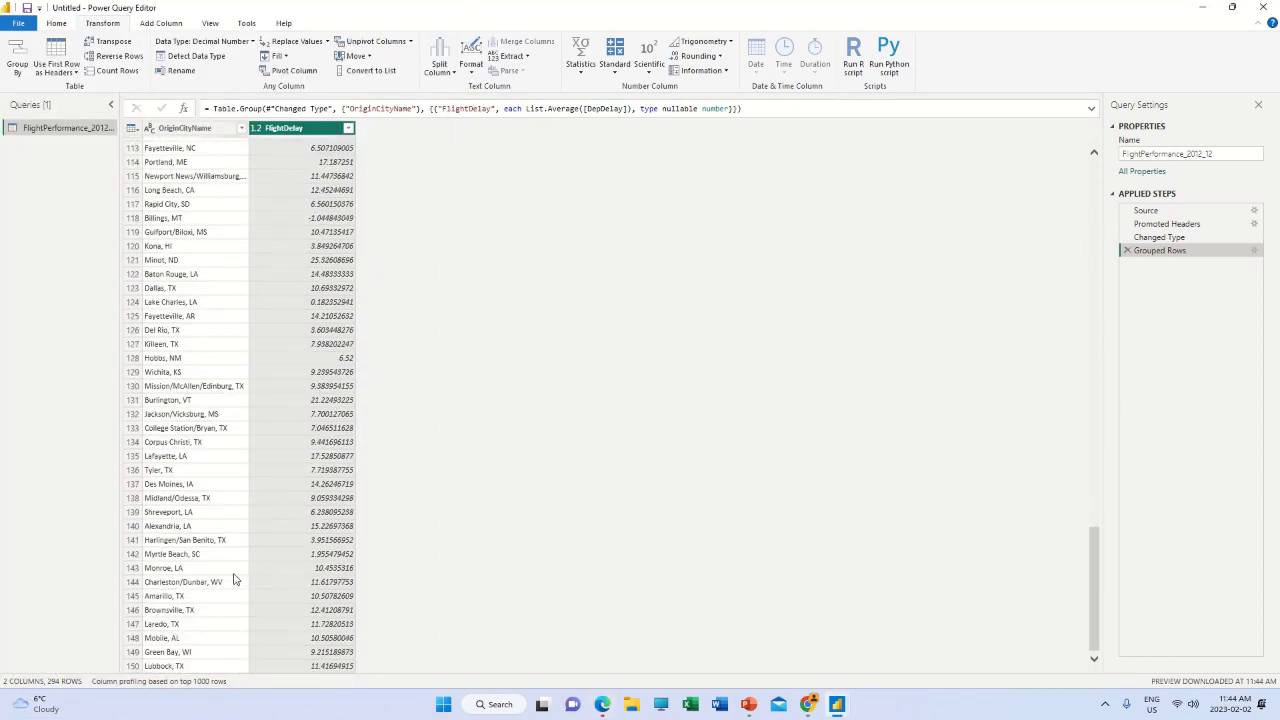
scroll(234, 578, down, 20)
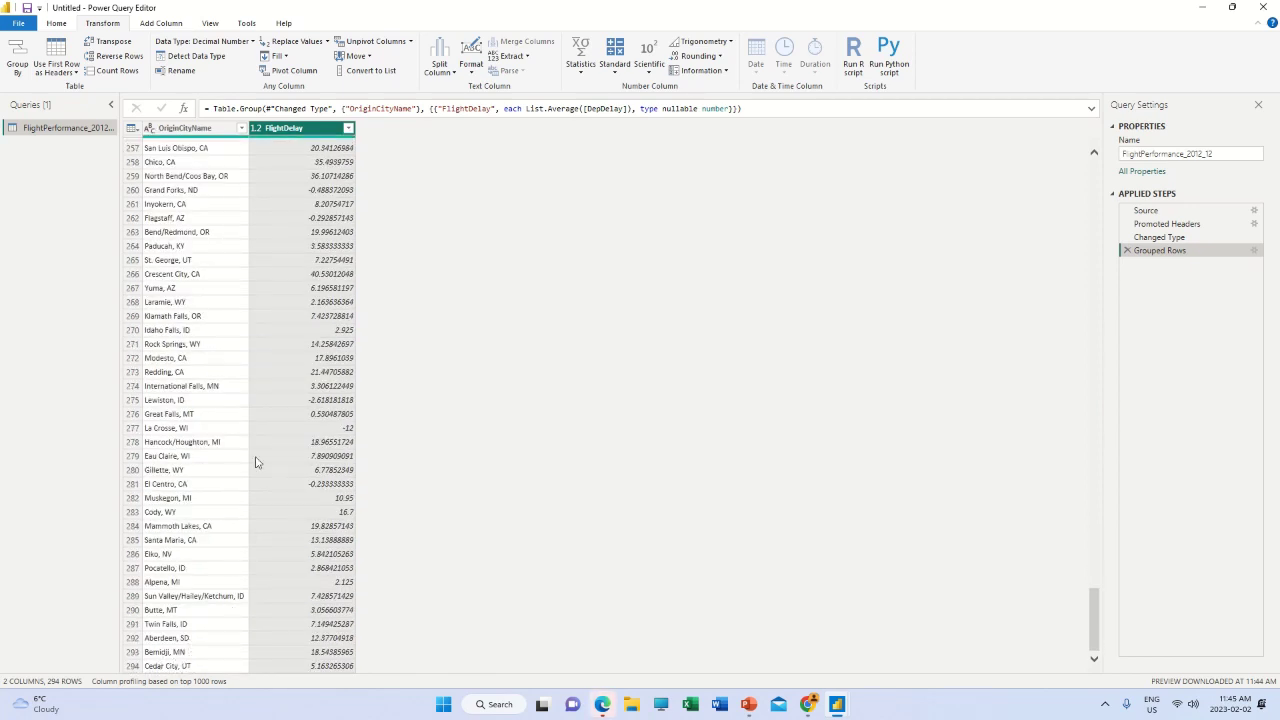
scroll(281, 397, up, 12)
scroll(281, 397, up, 20)
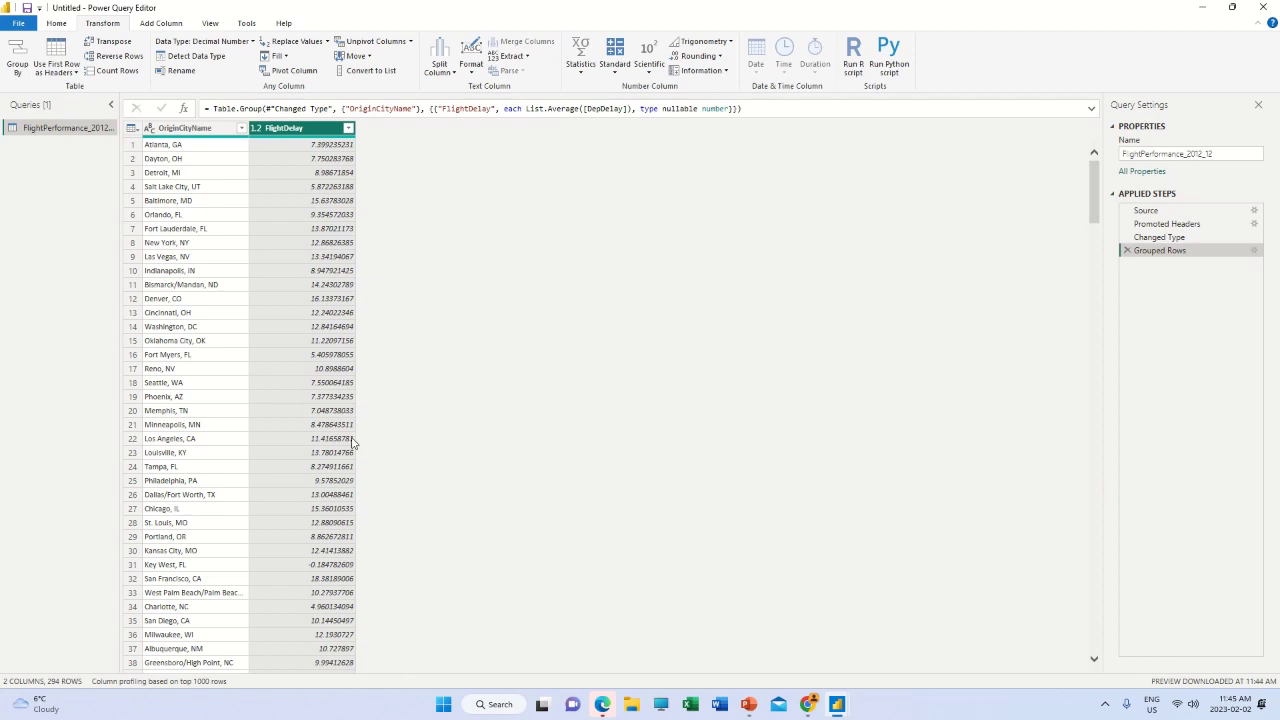
Close the query editor and apply the changes, then check the model and the loaded flight table in Power BI Desktop
click(56, 22)
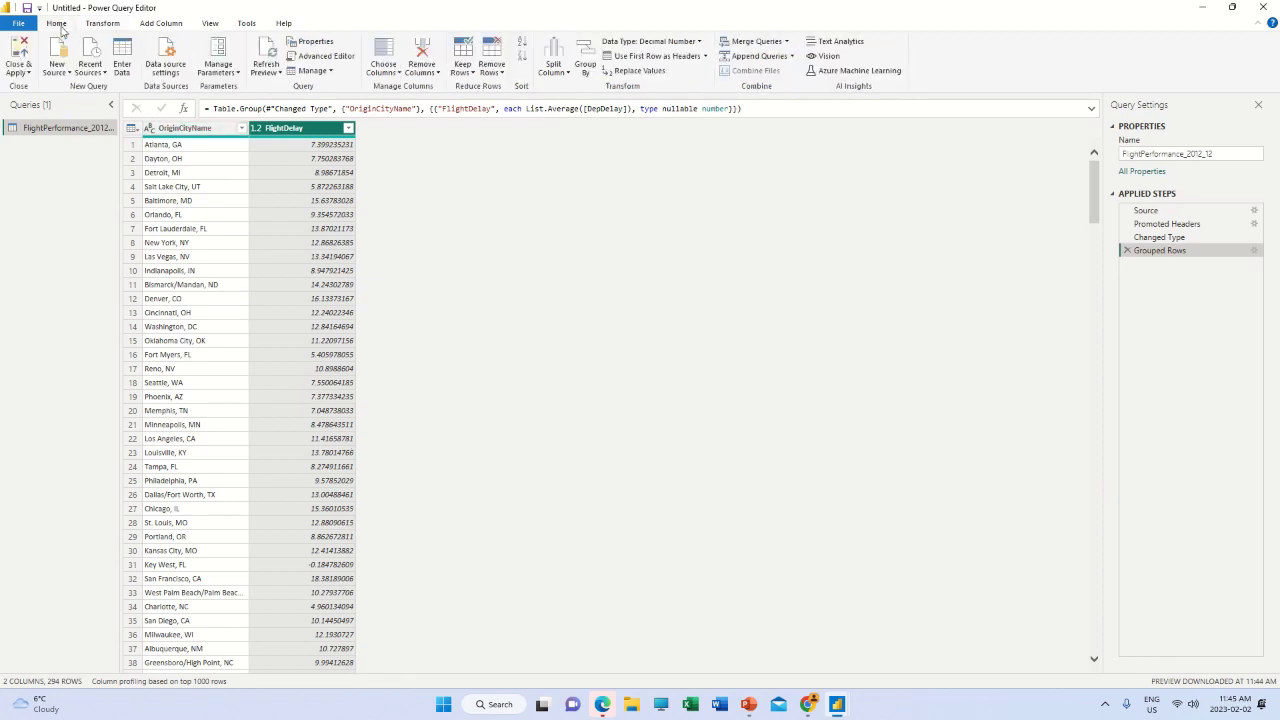
click(20, 67)
click(690, 322)
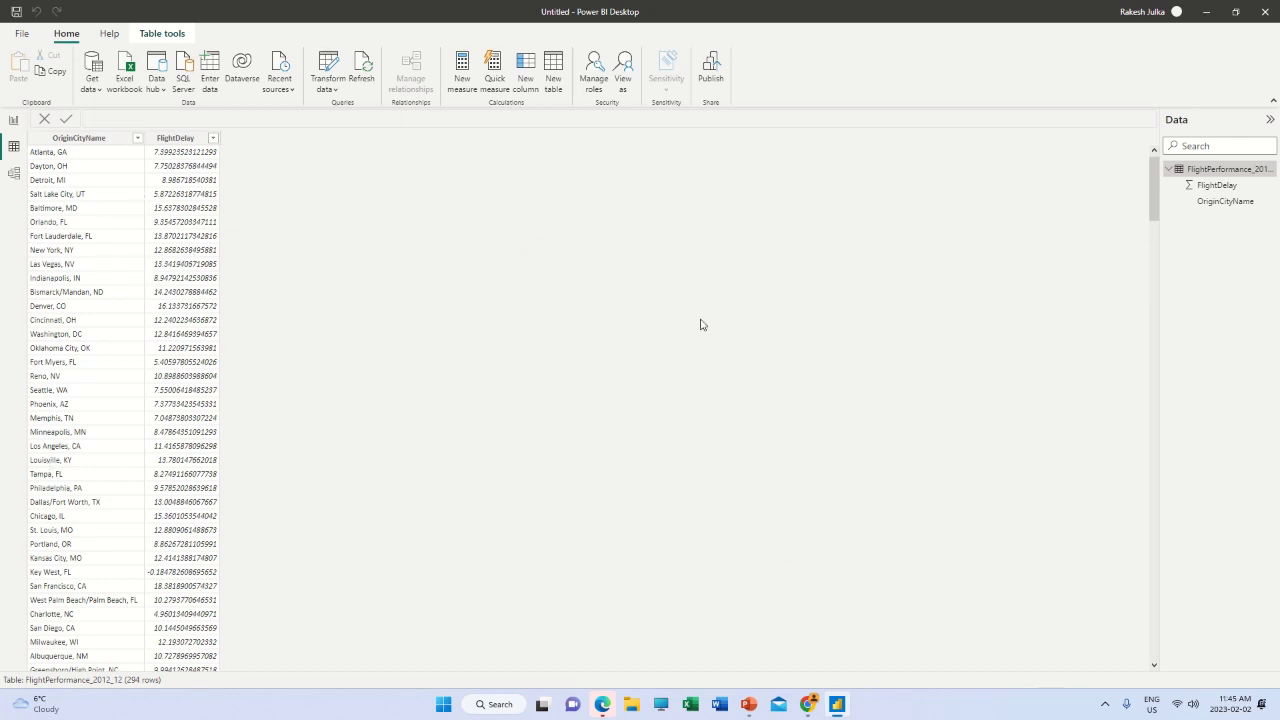
click(14, 172)
click(16, 147)
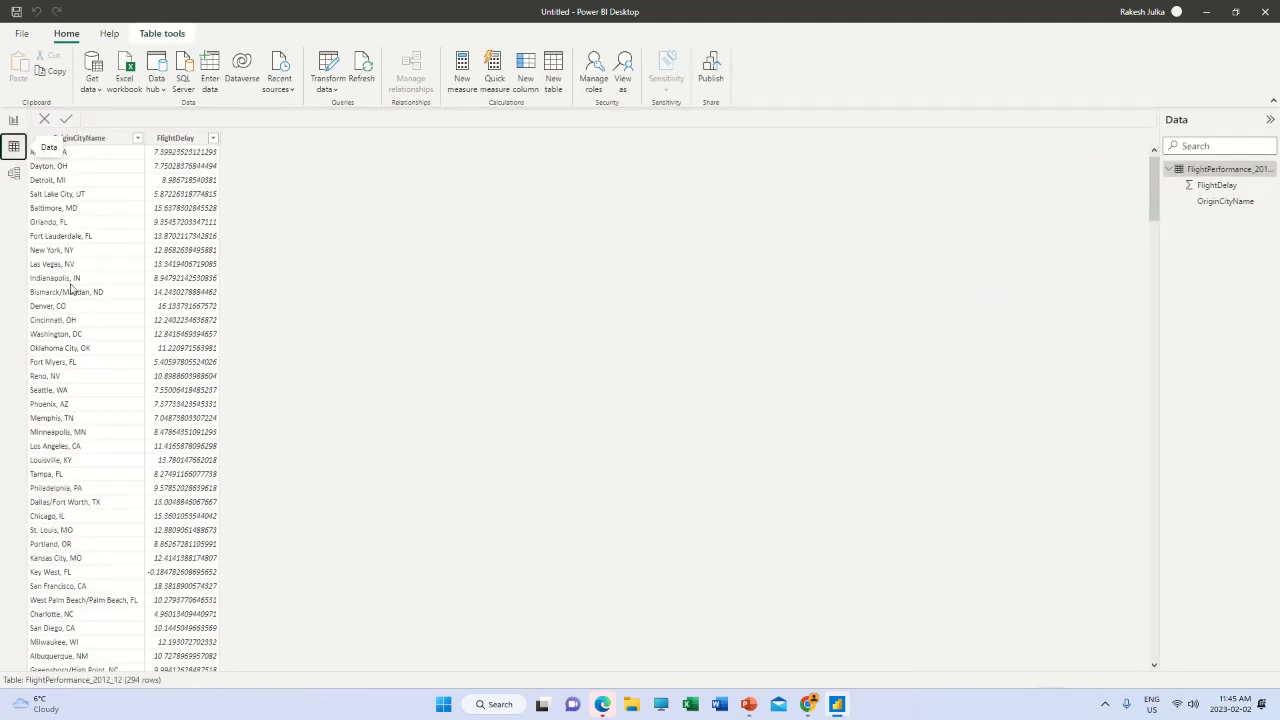